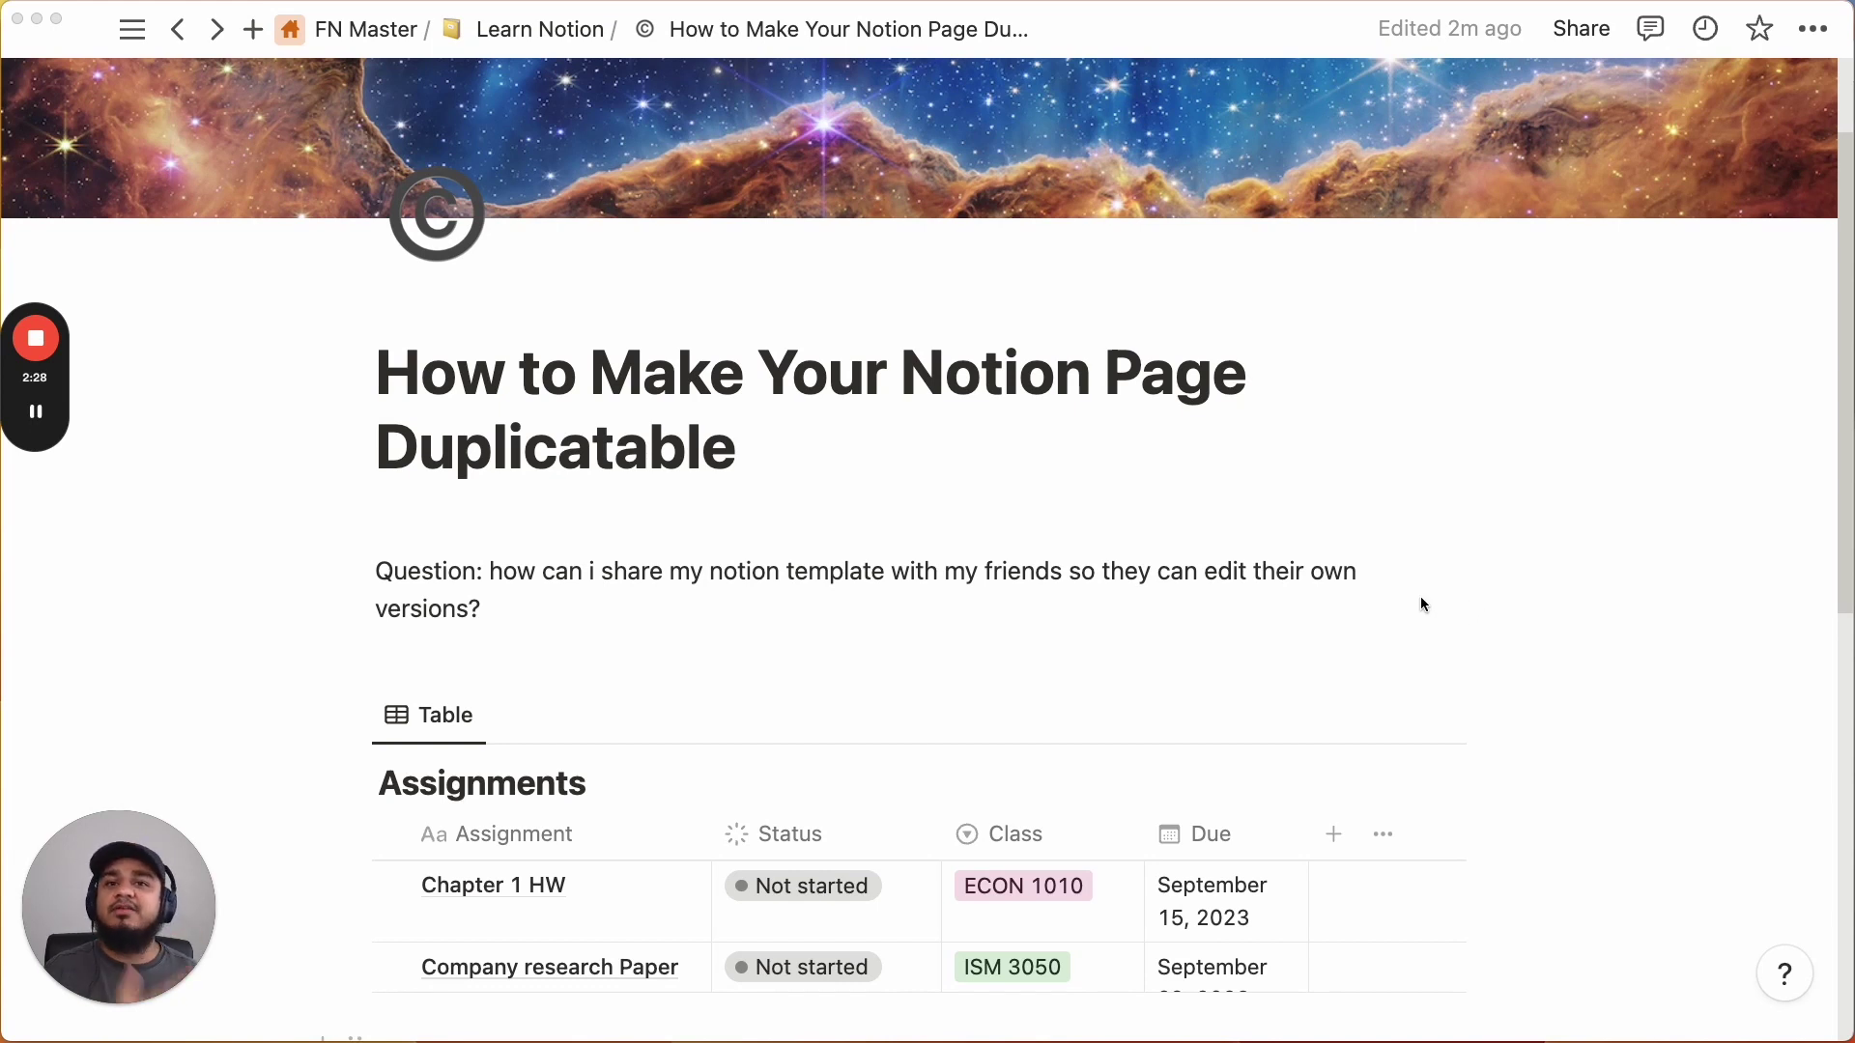
- Invite the suggested guest with Can view access, skipping the workspace add
click(1589, 31)
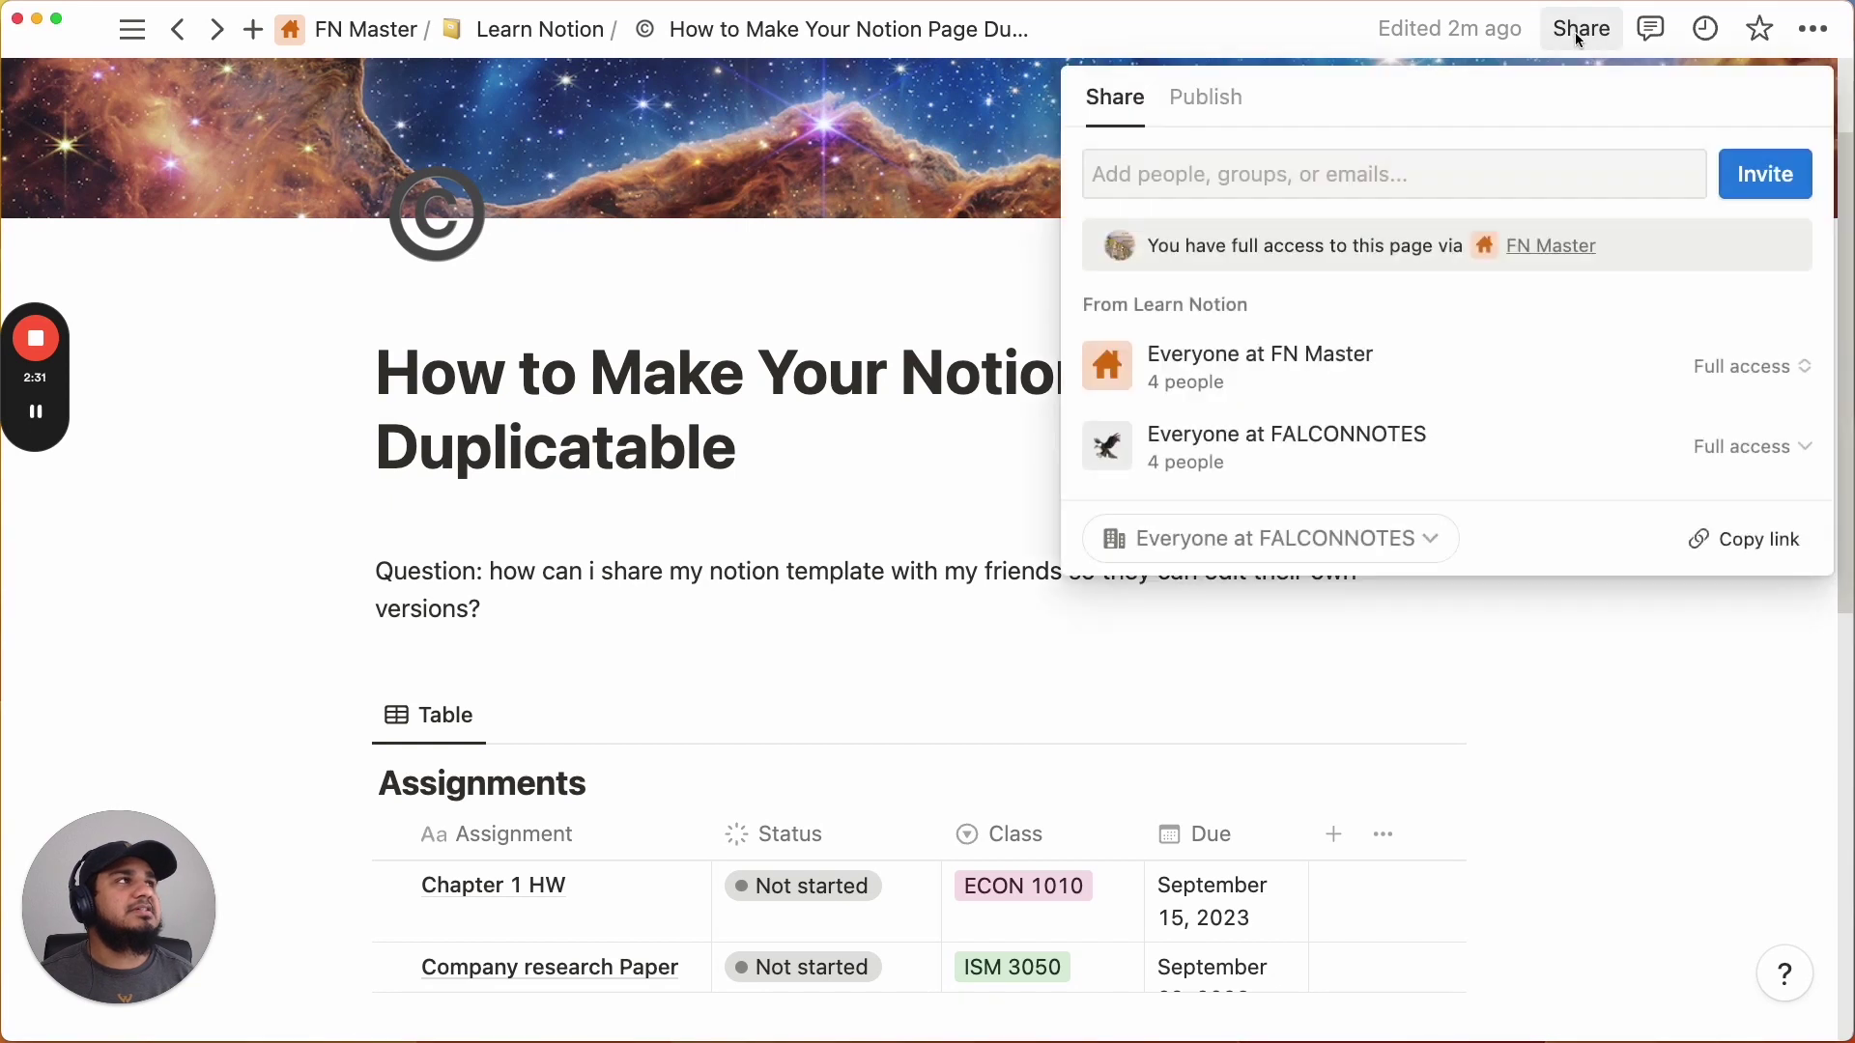
click(1178, 193)
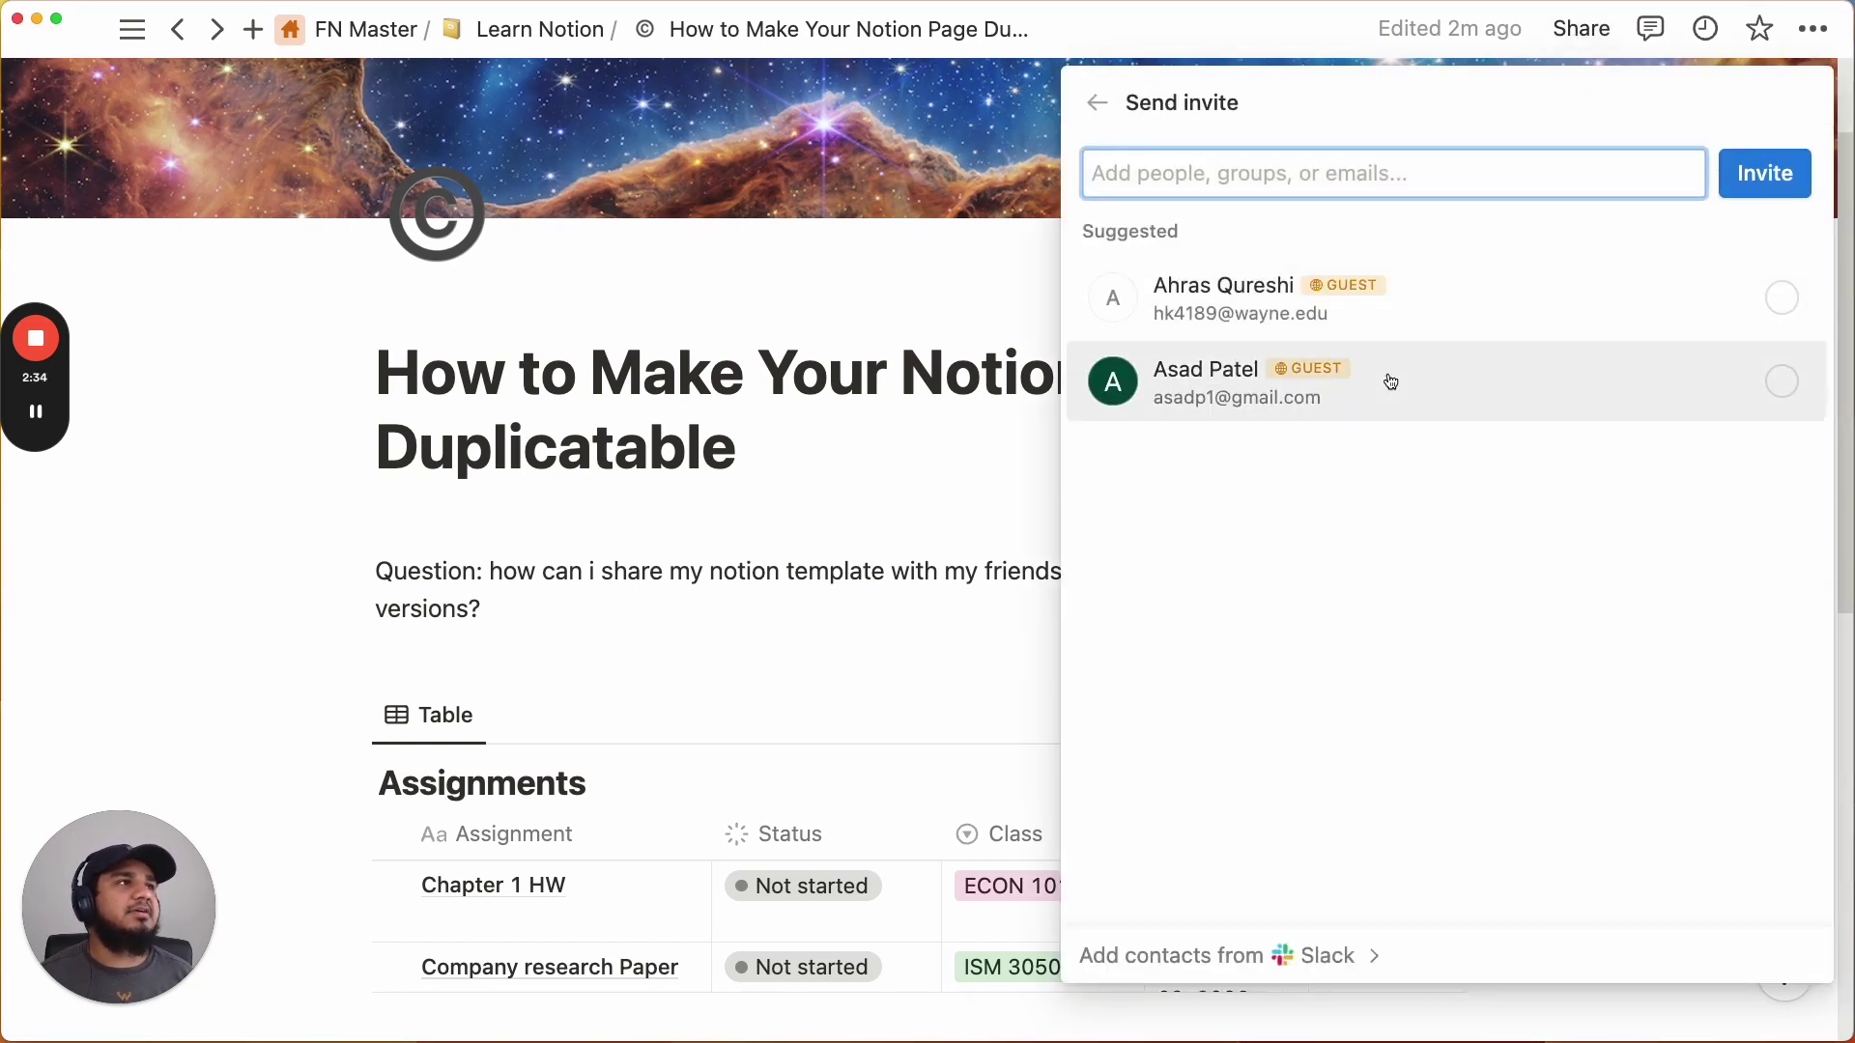
click(1391, 383)
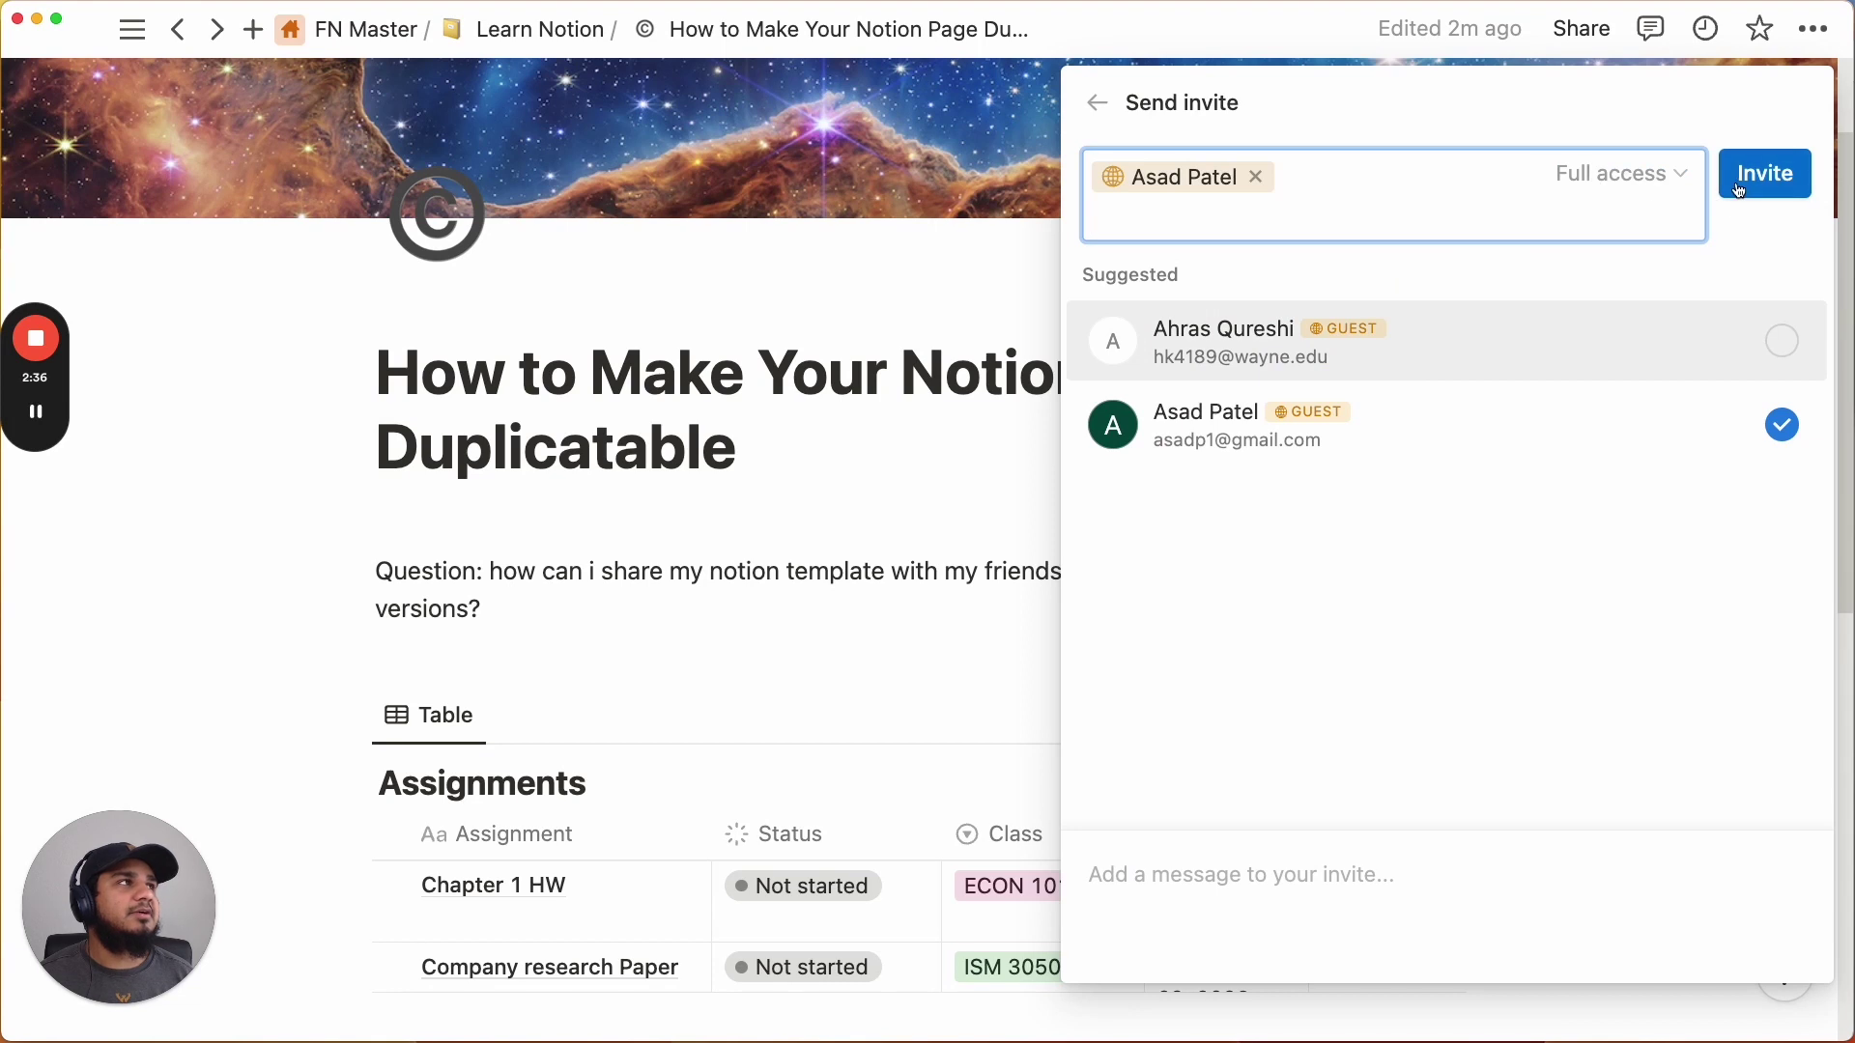
click(1649, 170)
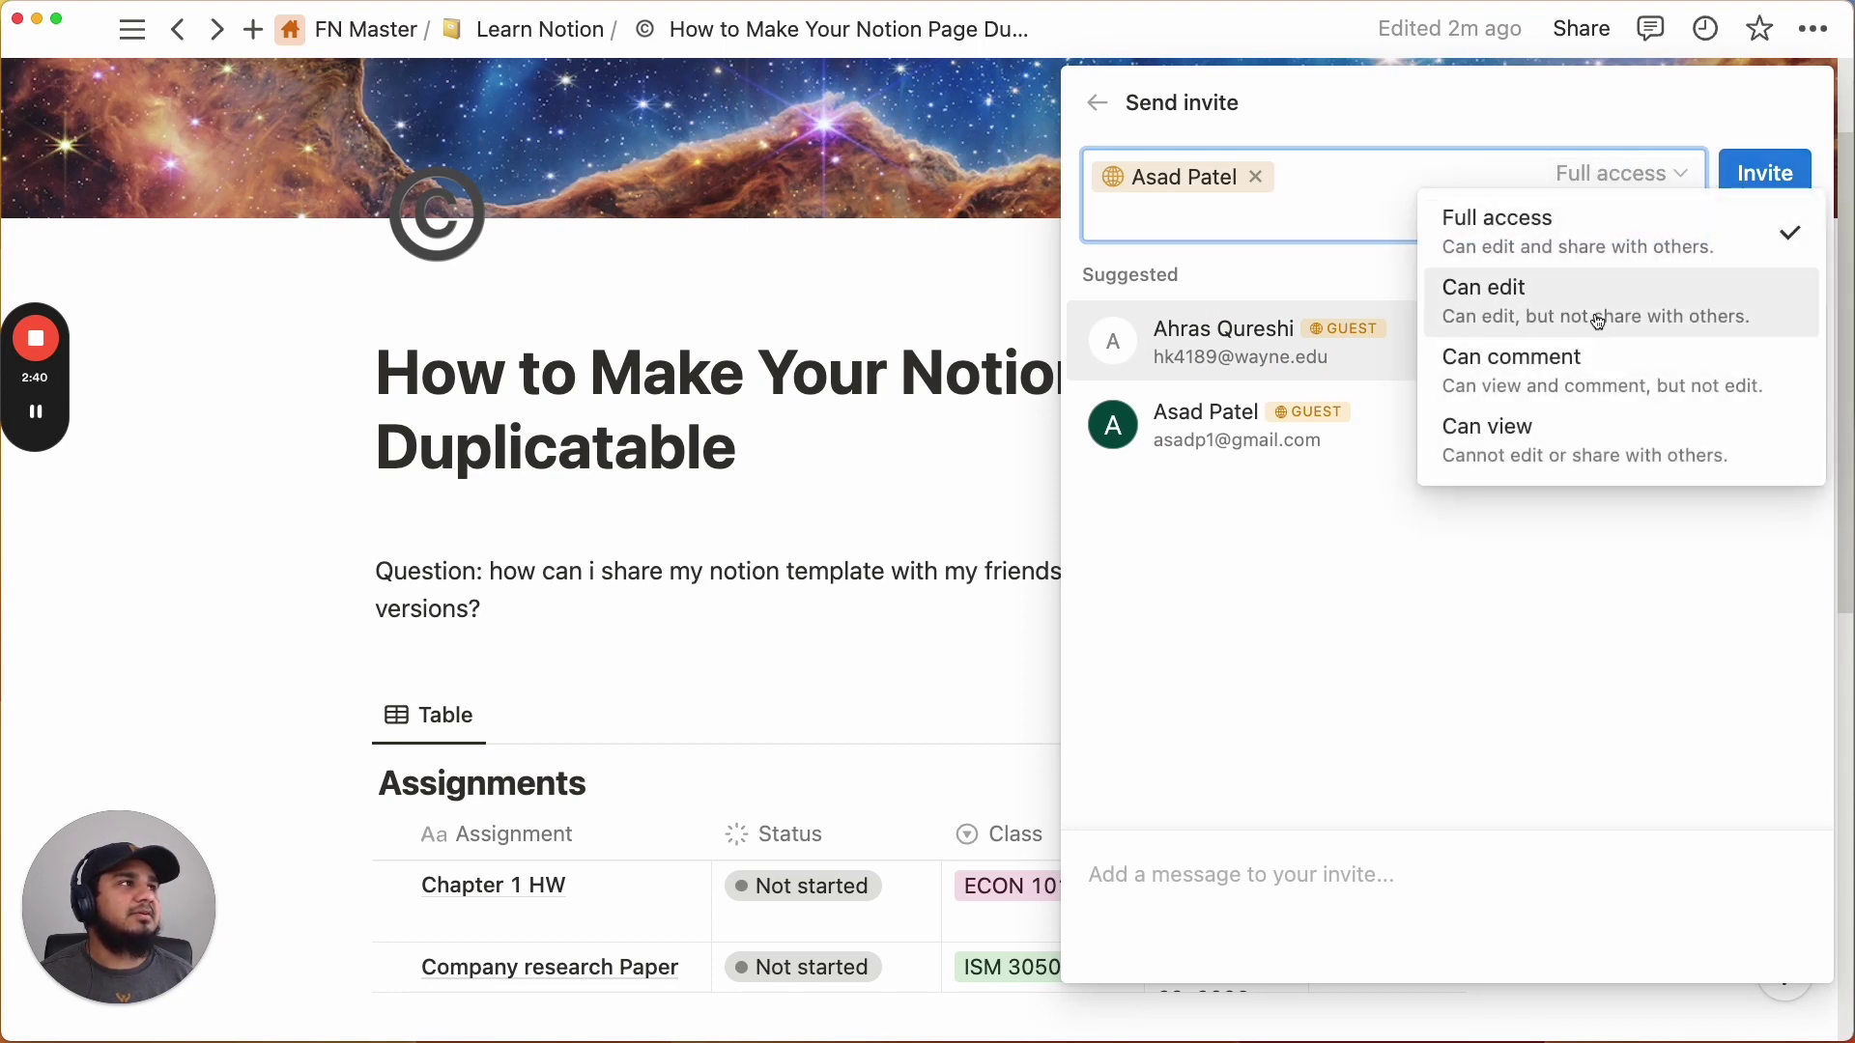
click(1560, 466)
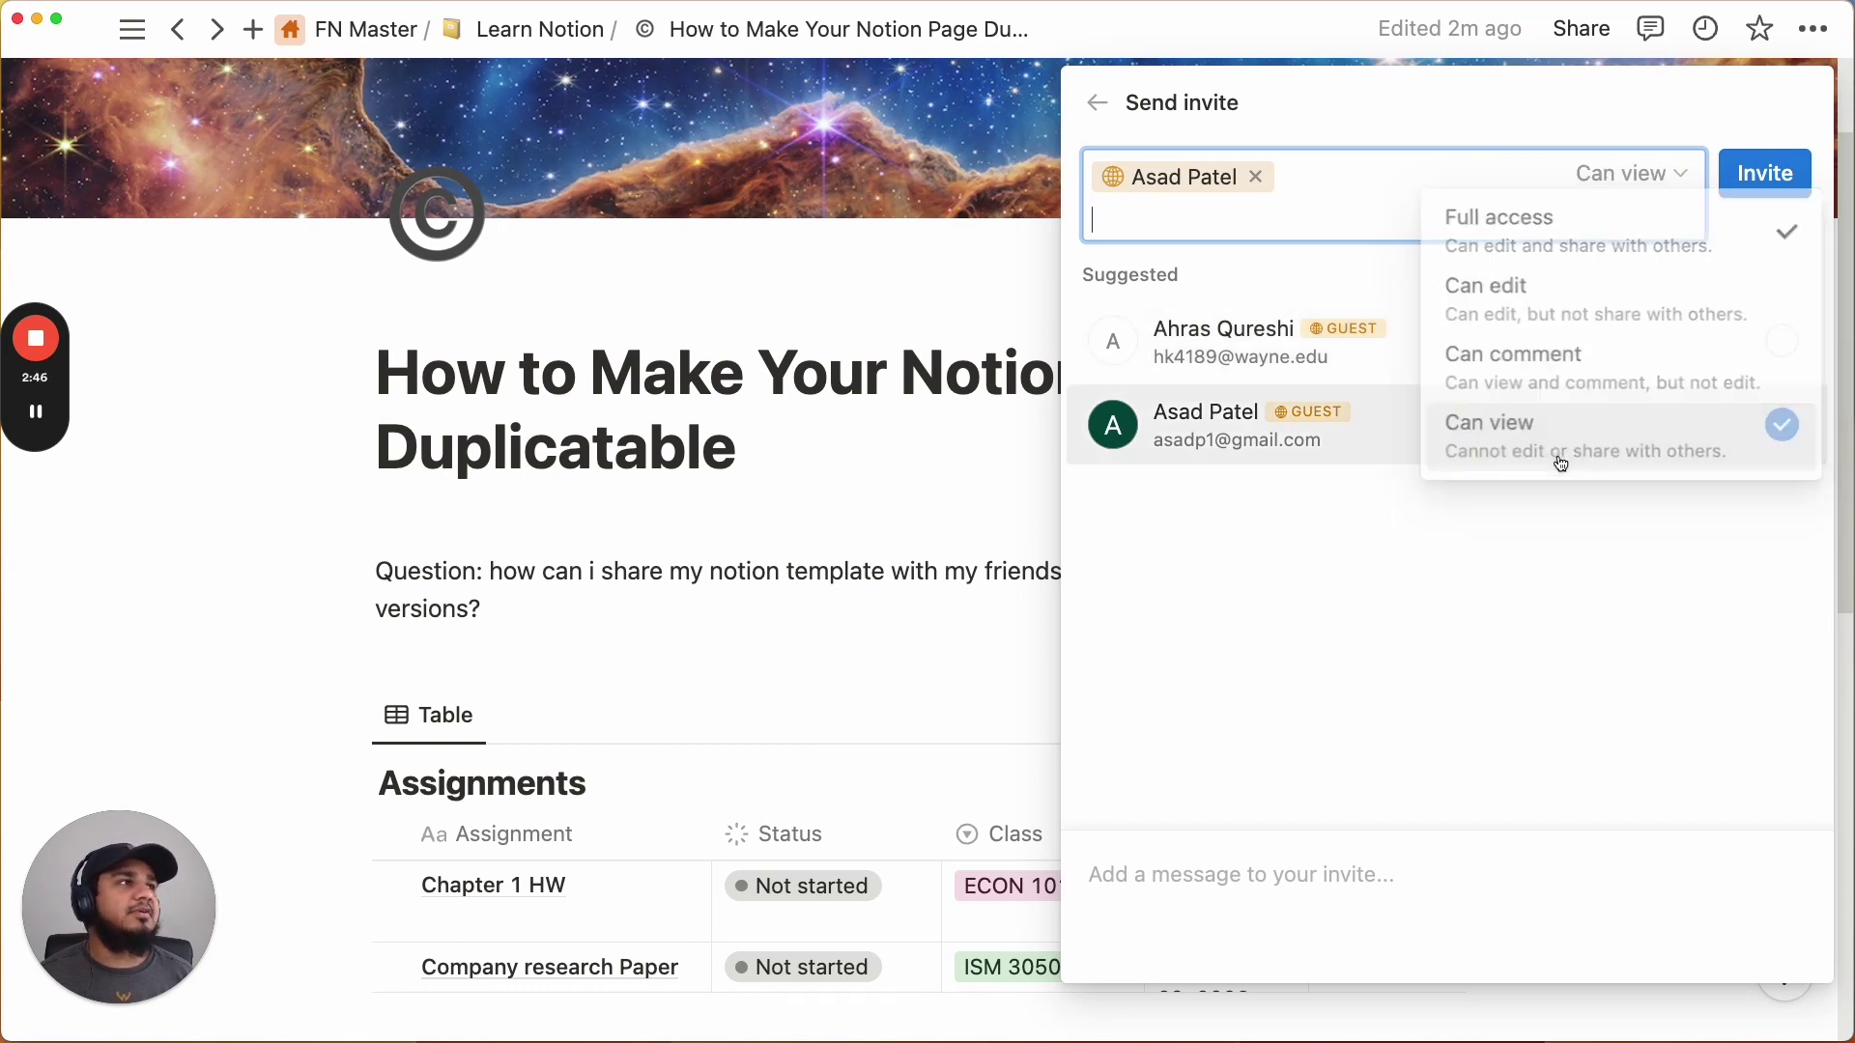
click(1772, 173)
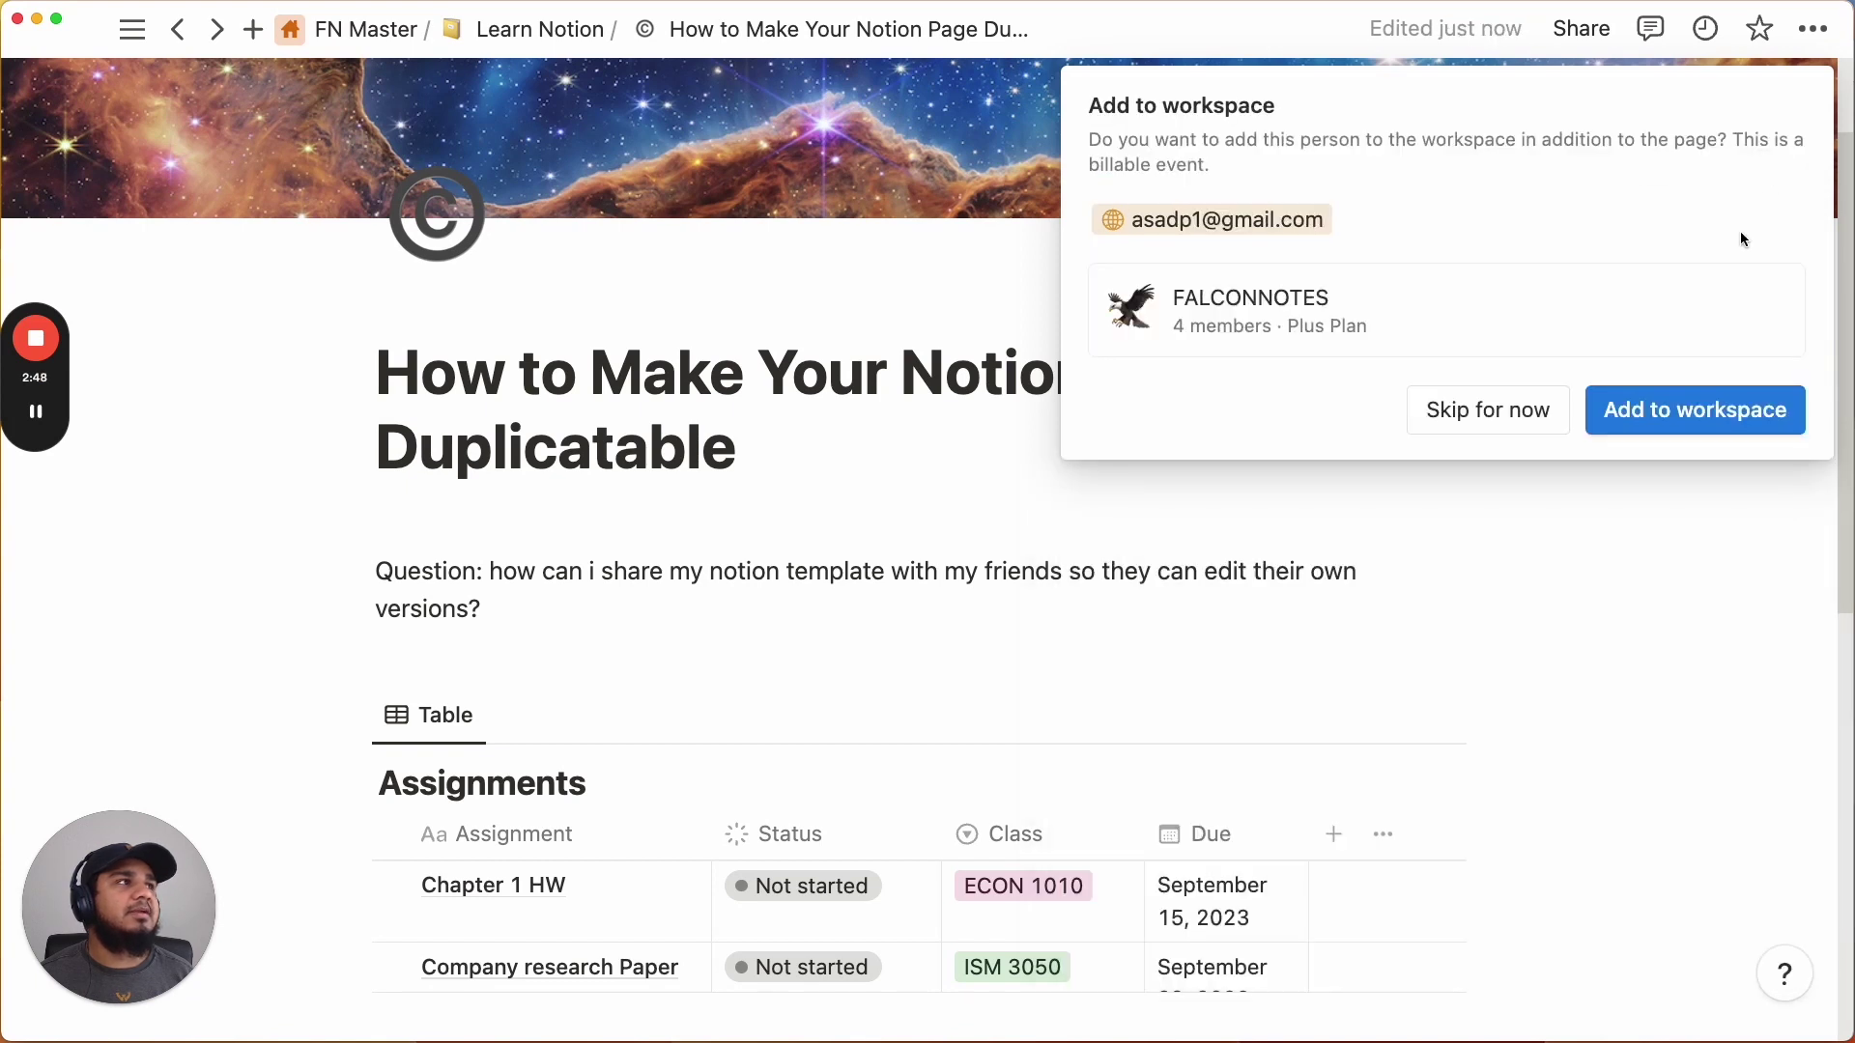
click(1475, 411)
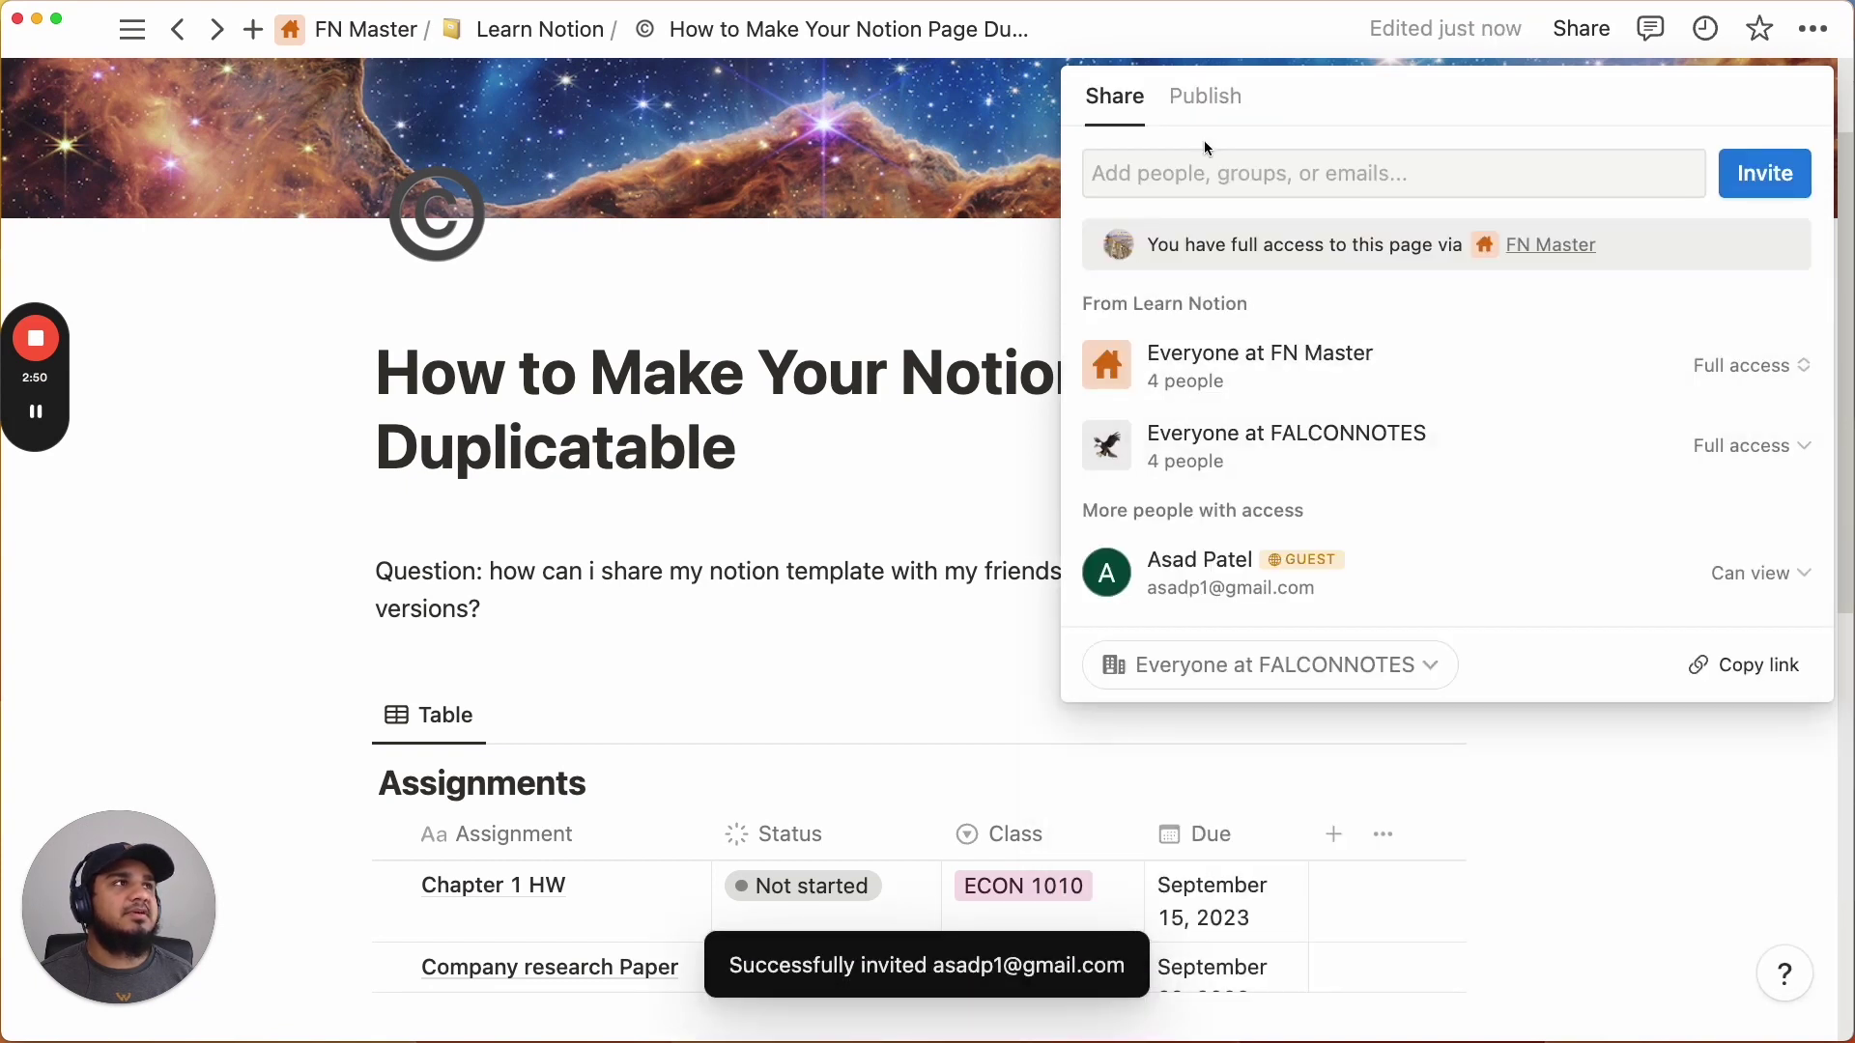
key(Escape)
- Duplicate Test Shared Page to Private from its sidebar menu
mouse_move(122, 40)
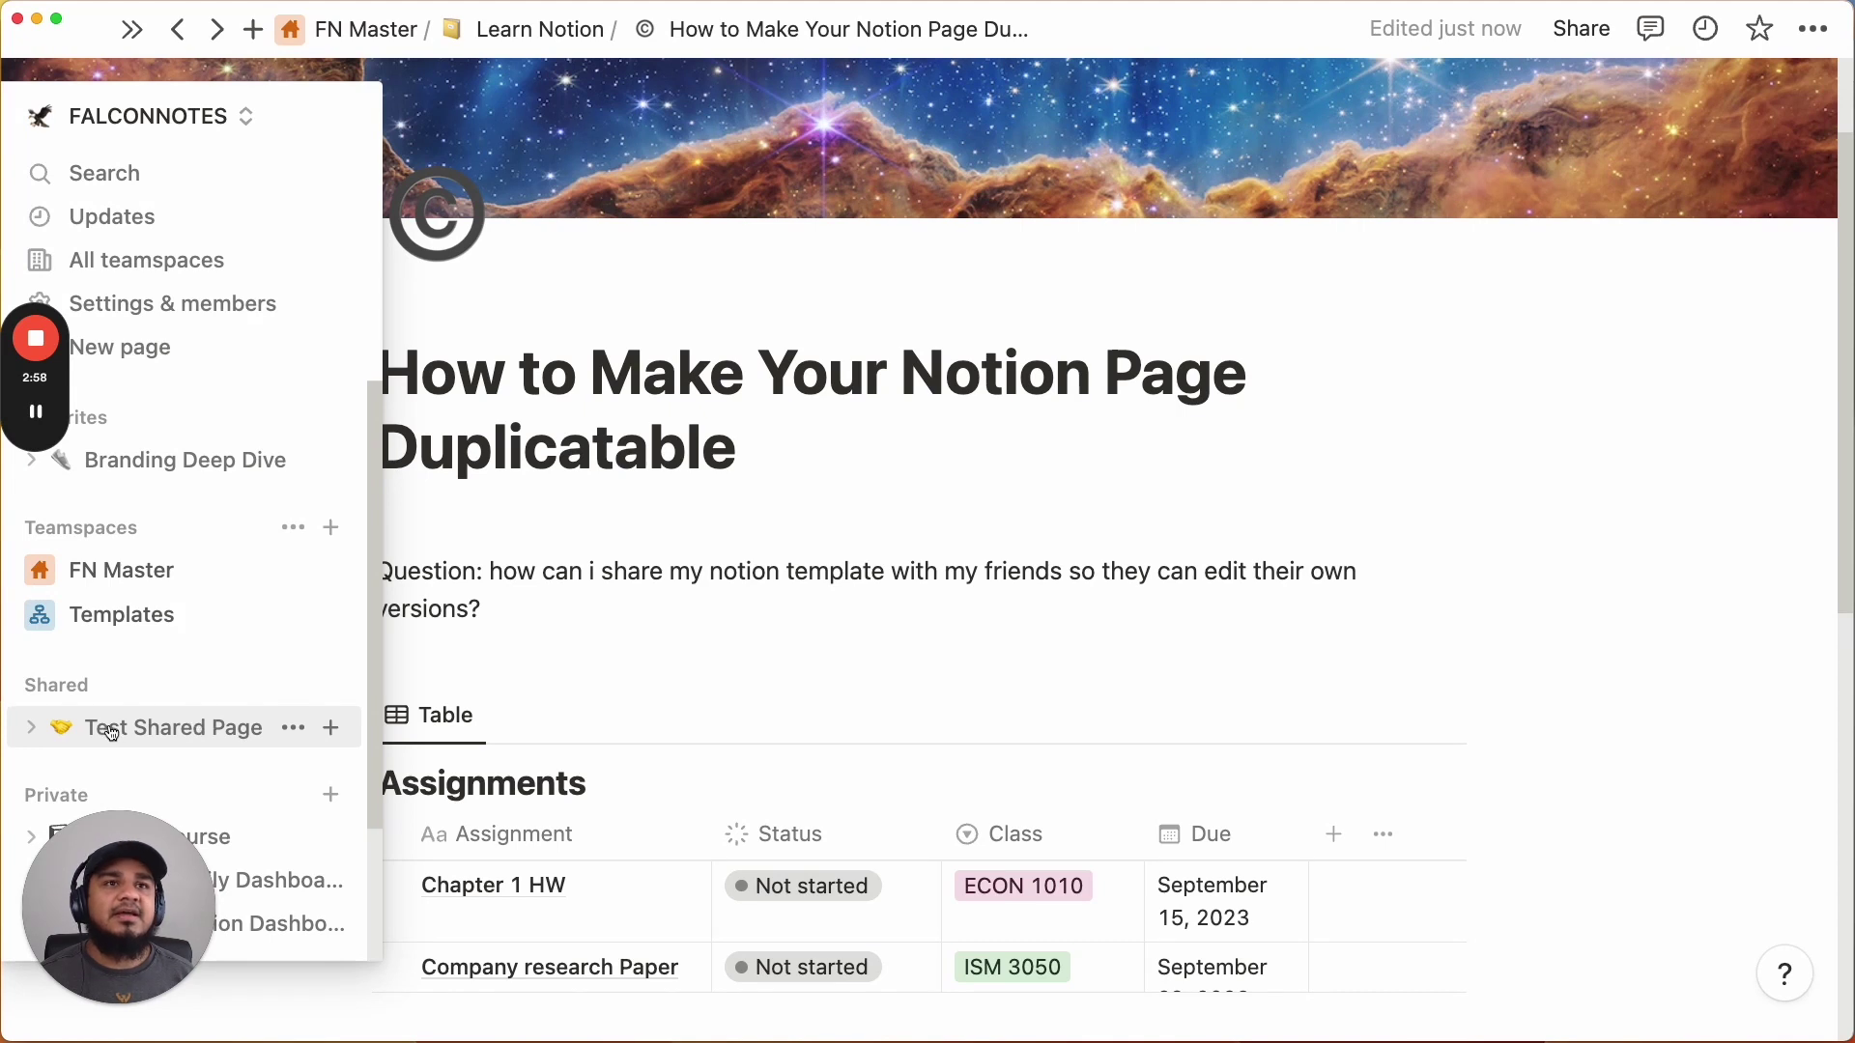
click(292, 728)
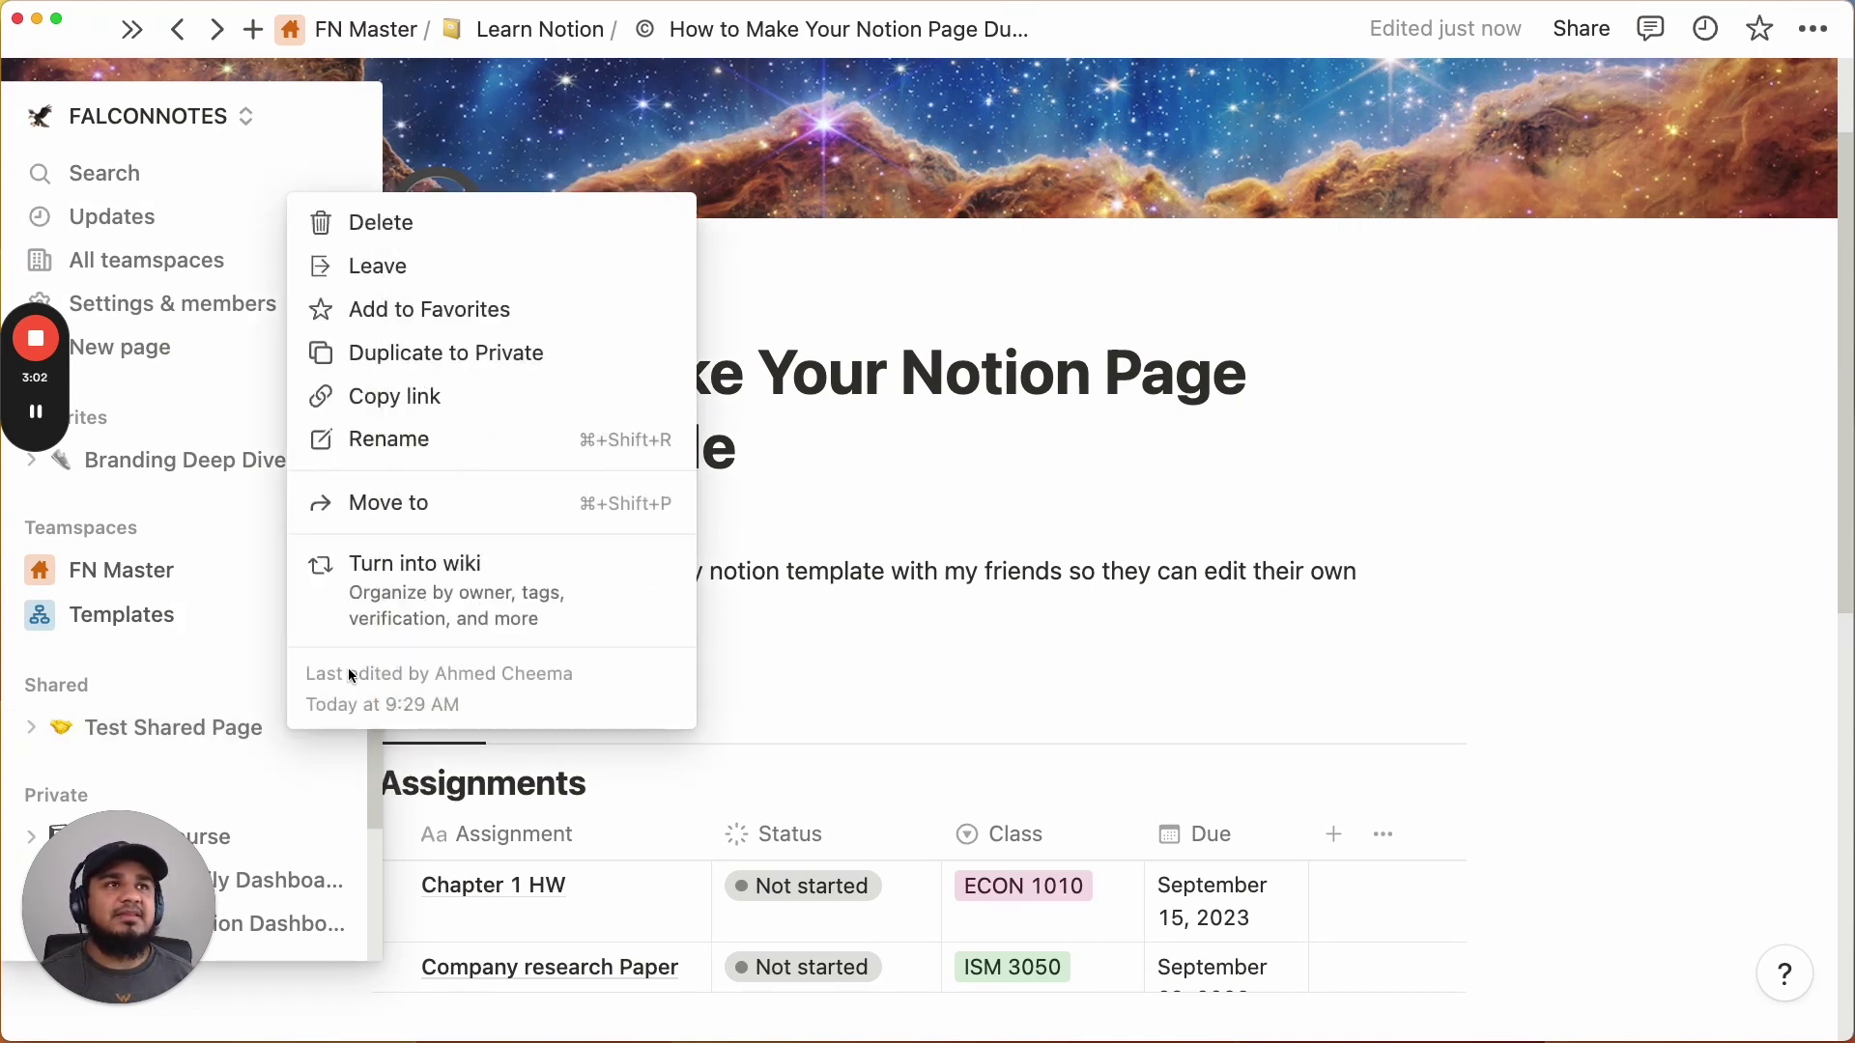
click(462, 365)
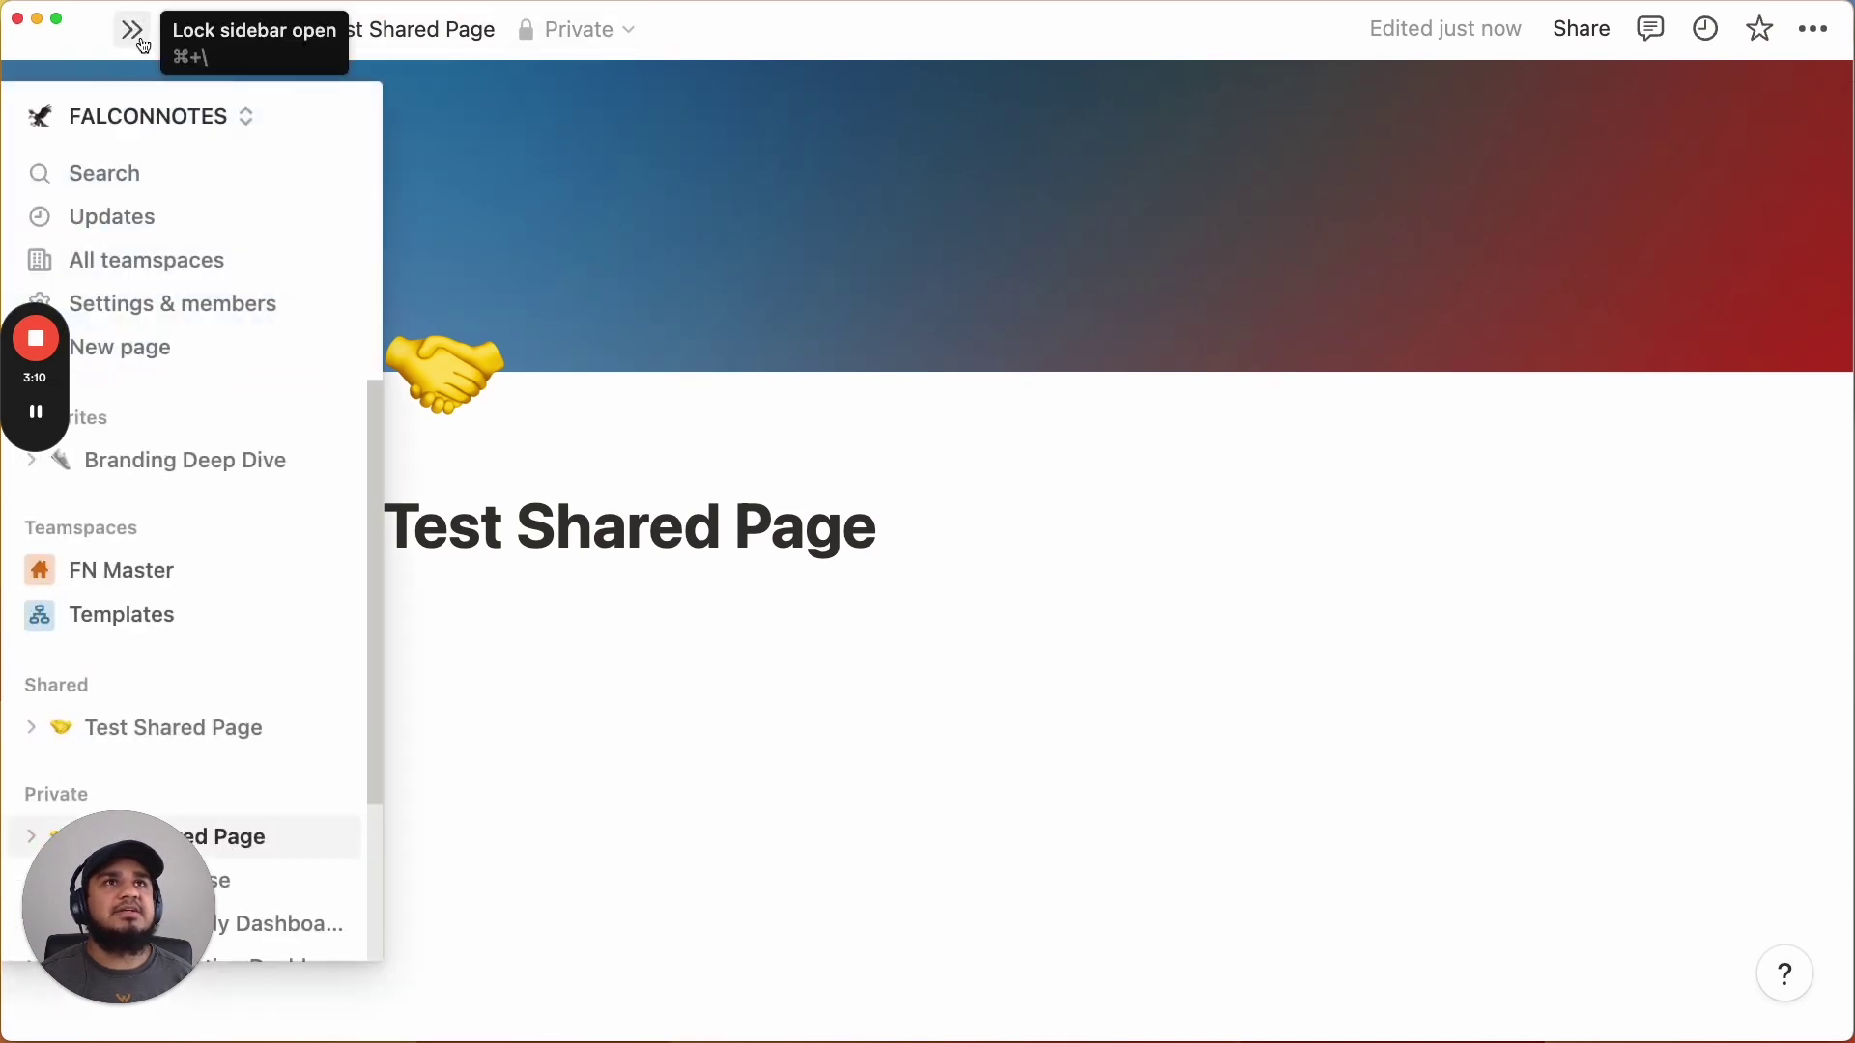
- Return to the 'How to Make Your Notion Page Duplicatable' page
scroll(210, 466, down, 3)
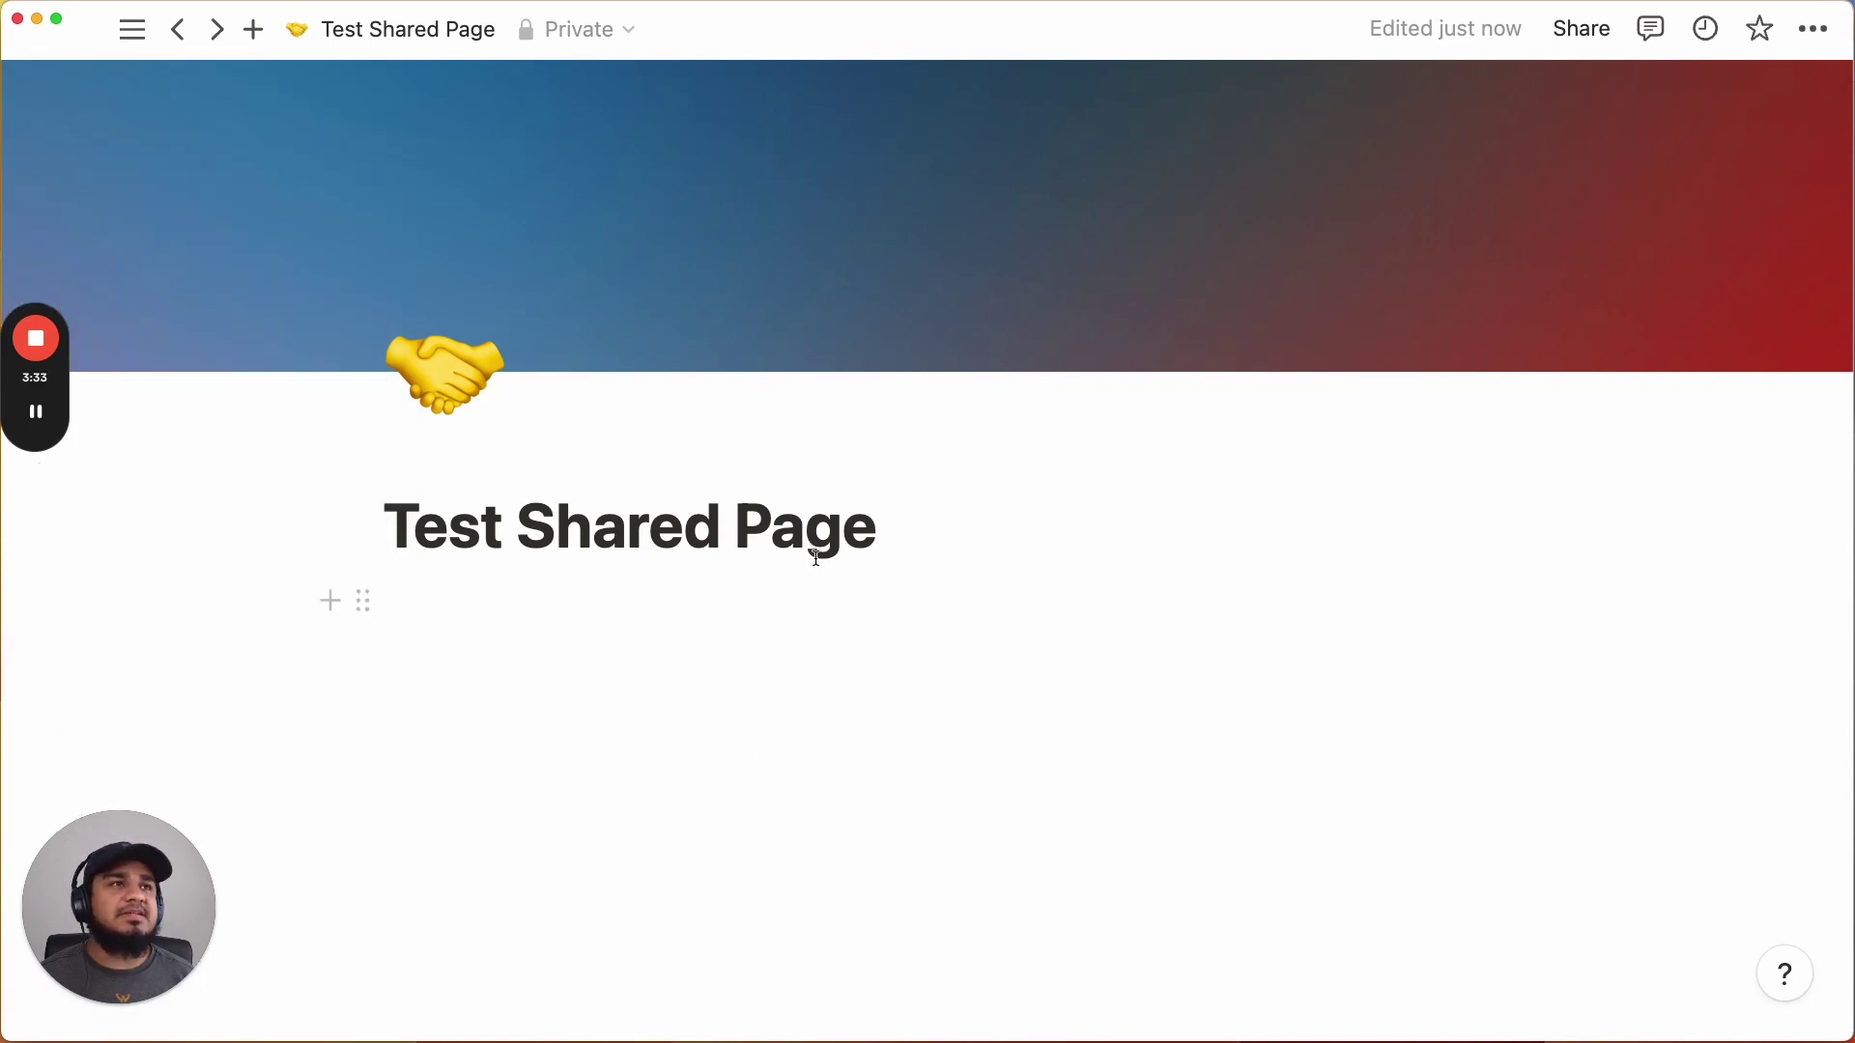
mouse_move(132, 30)
scroll(197, 562, up, 3)
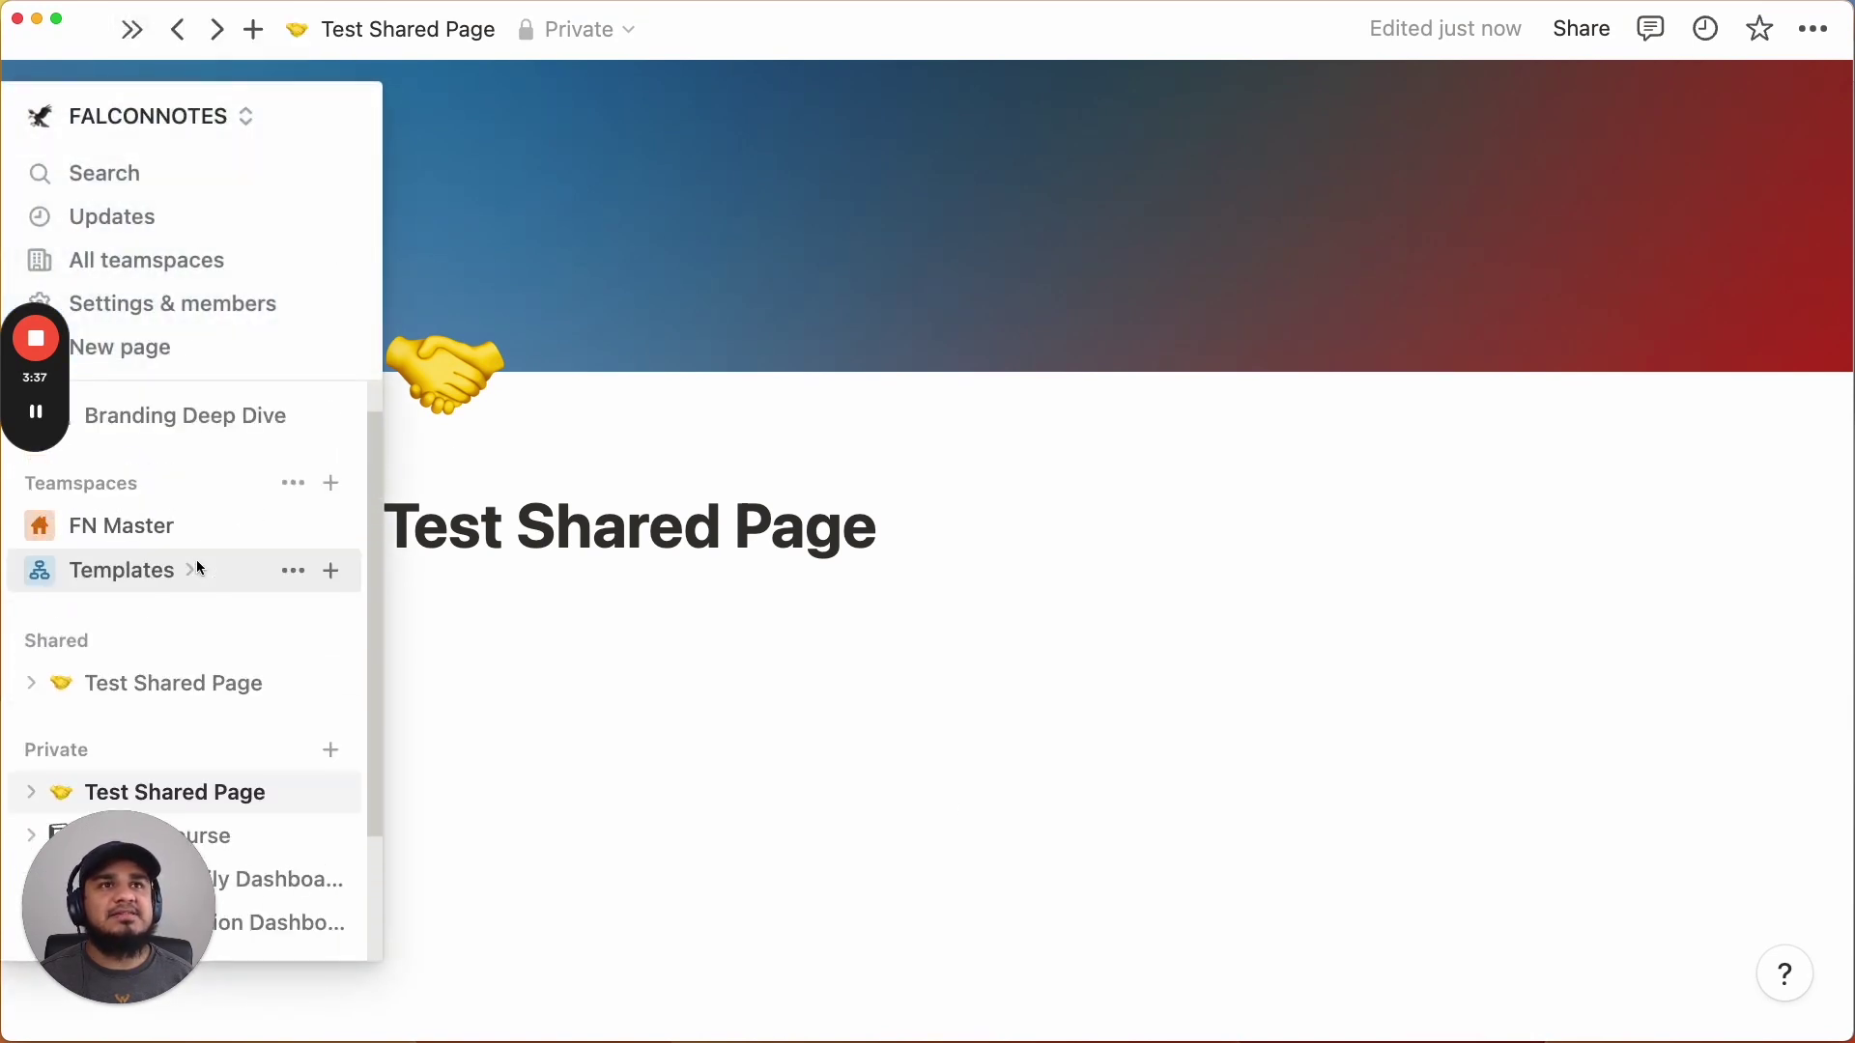
click(178, 30)
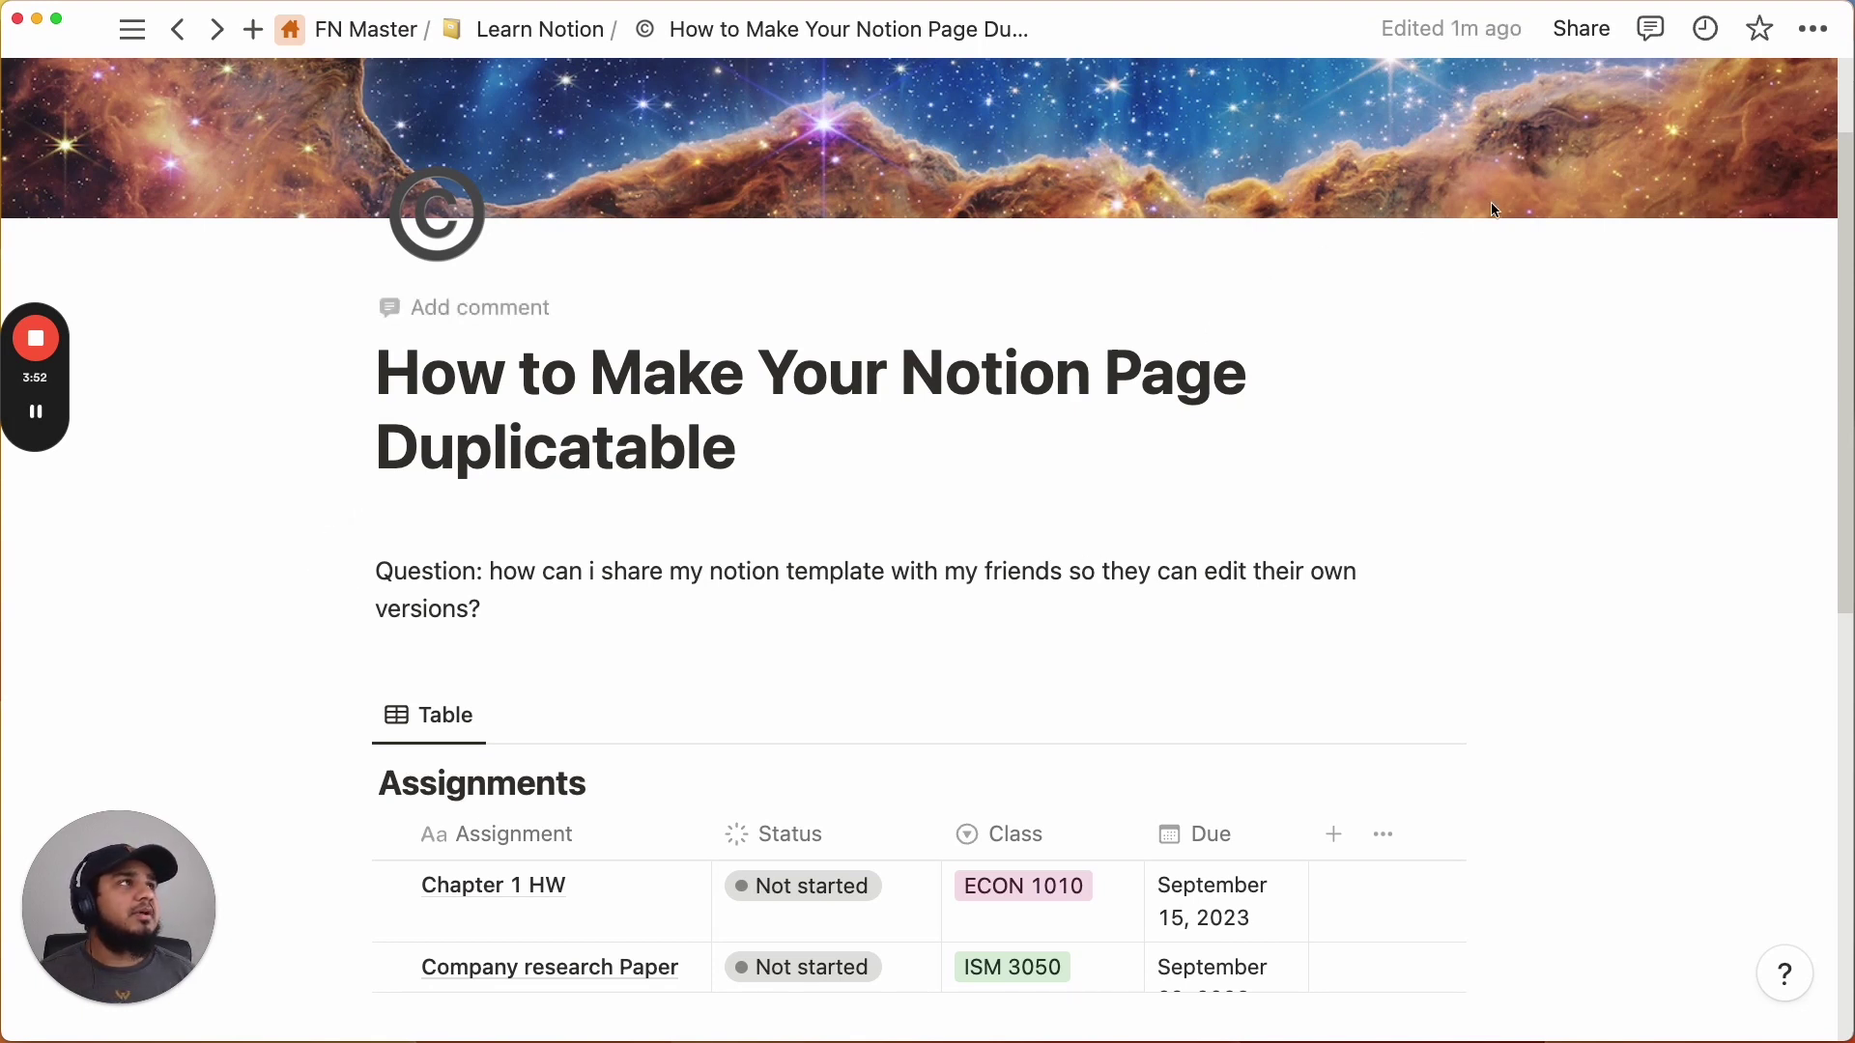
- Publish the page to web with Allow duplicate as template on, then view the live site
click(1581, 30)
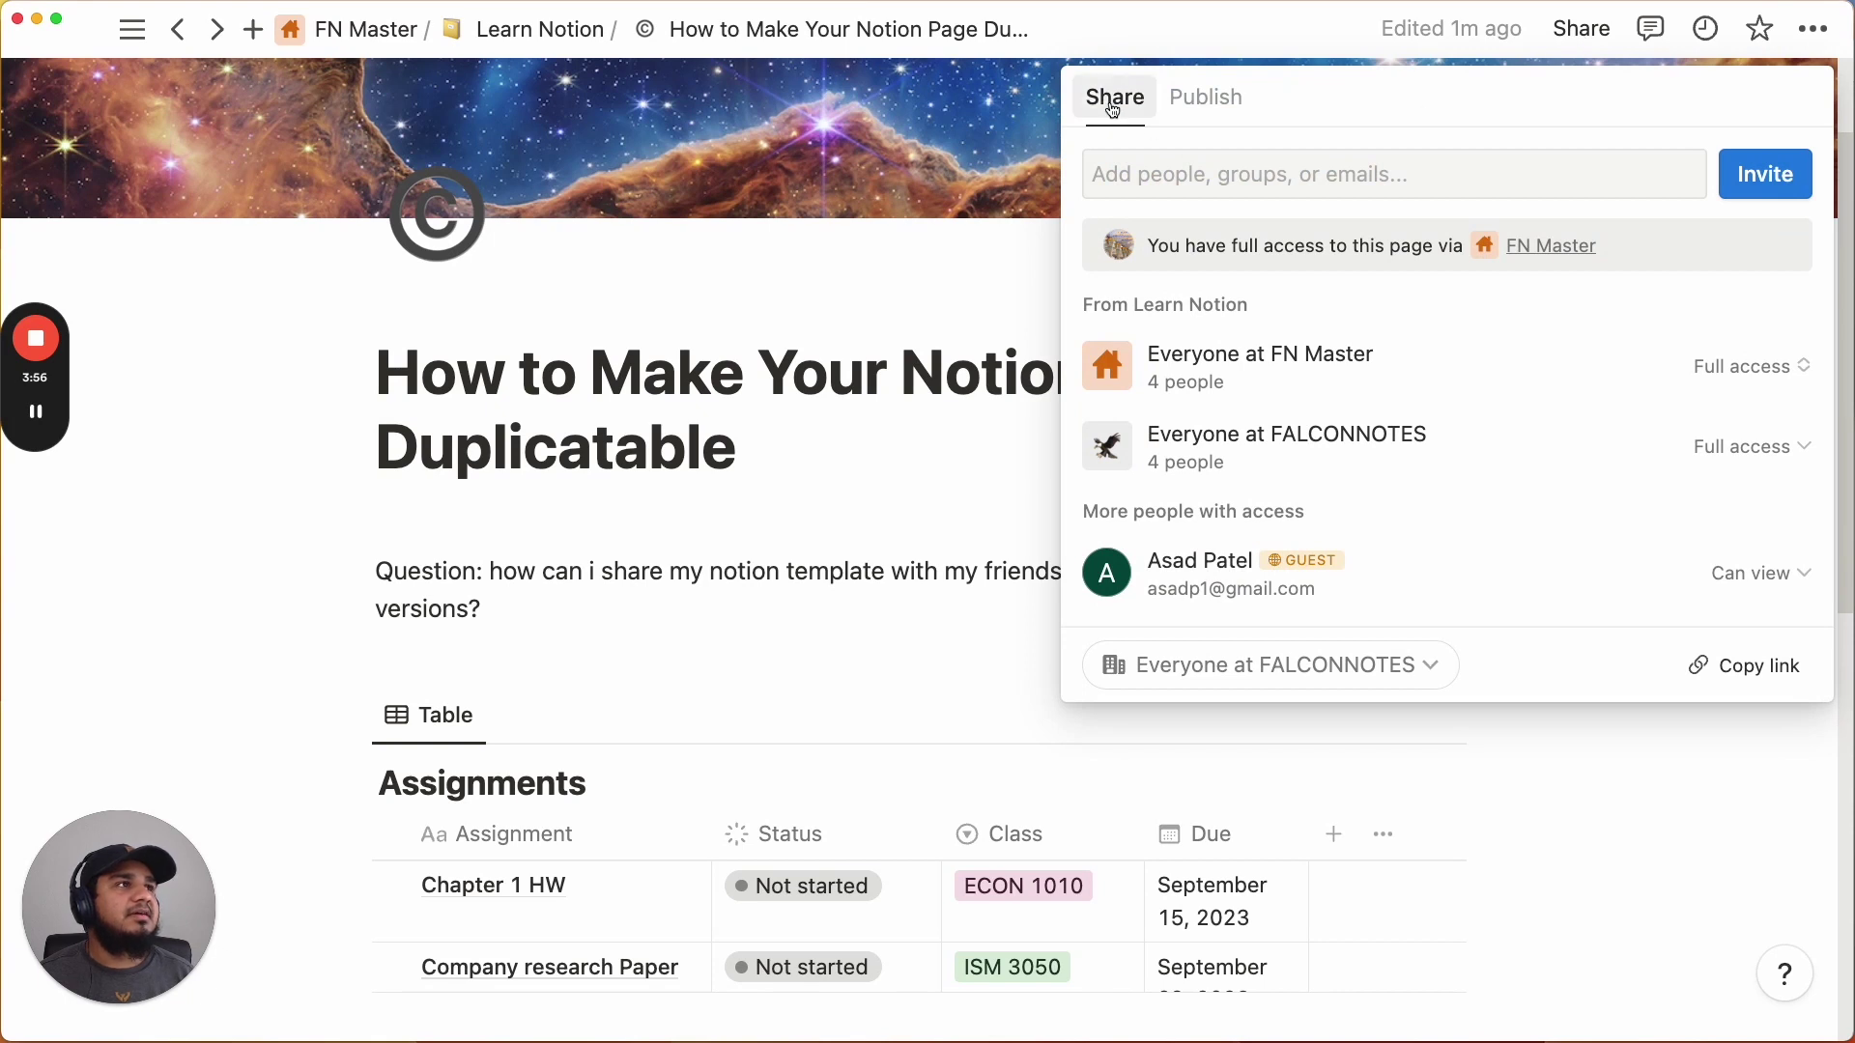
click(1202, 103)
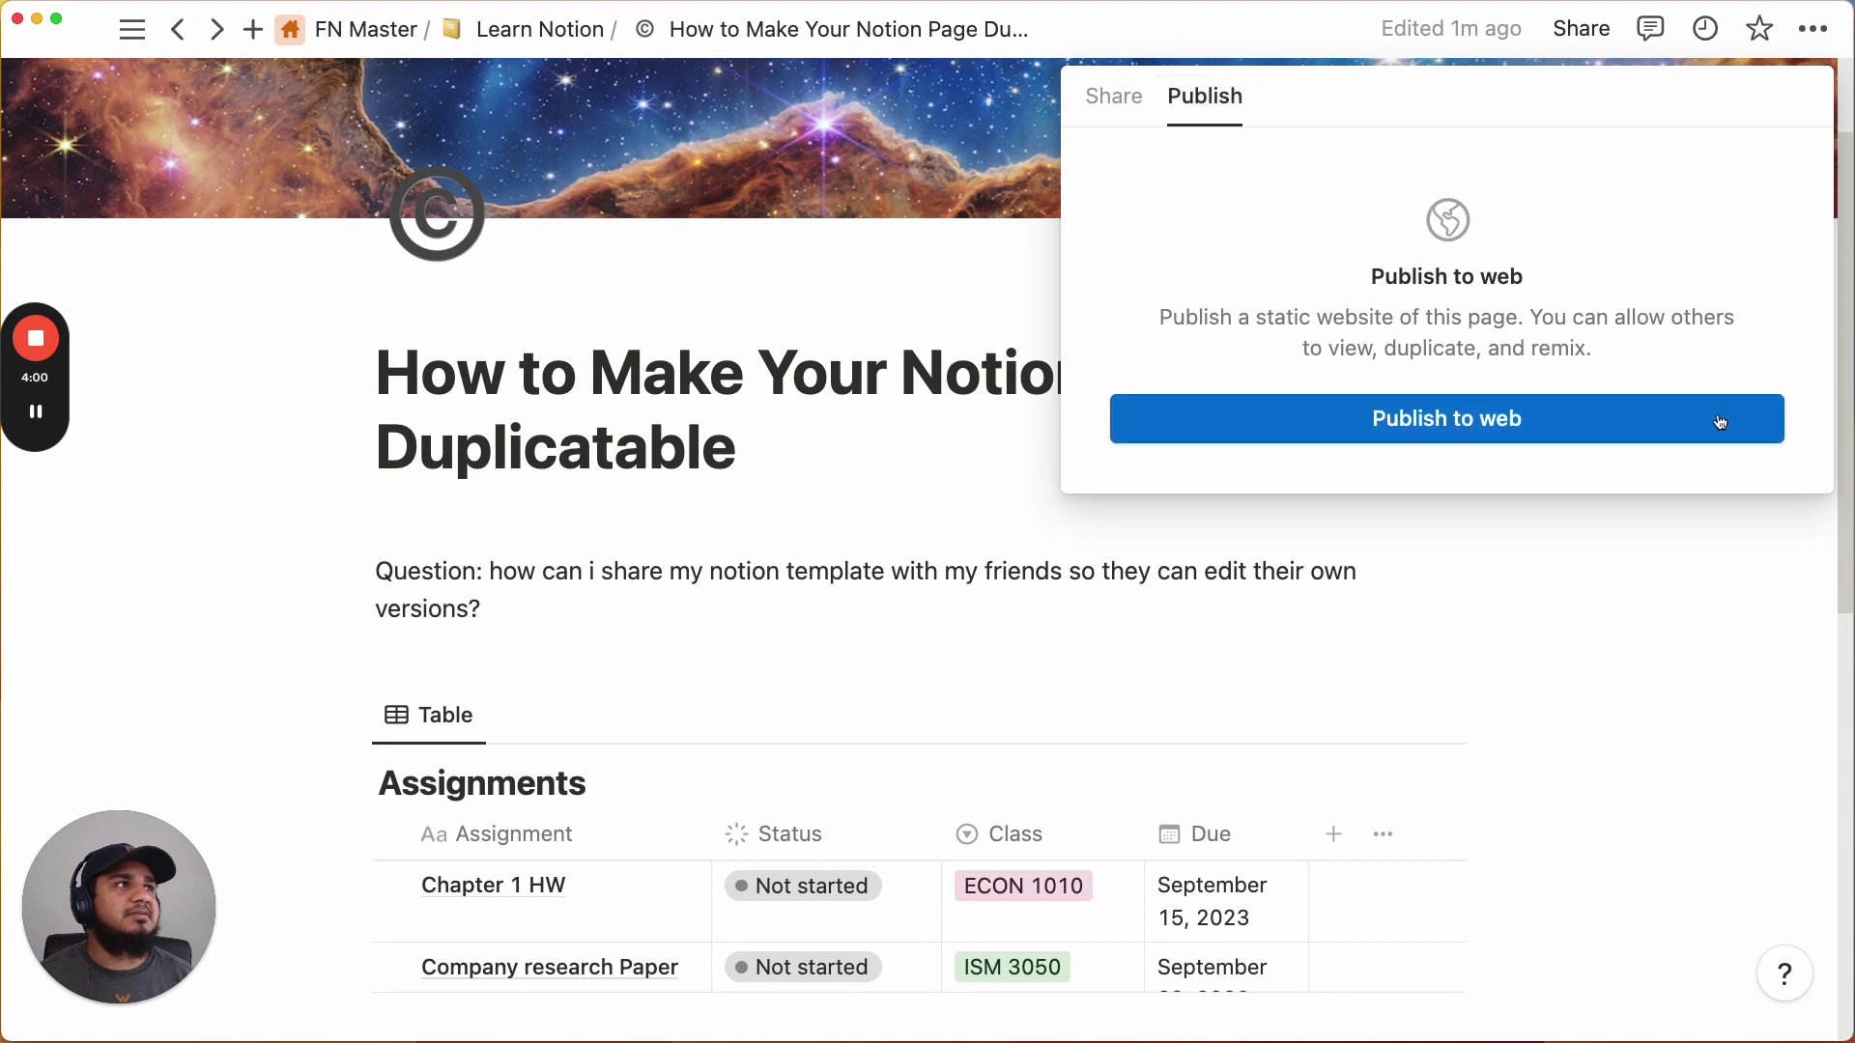
click(1455, 422)
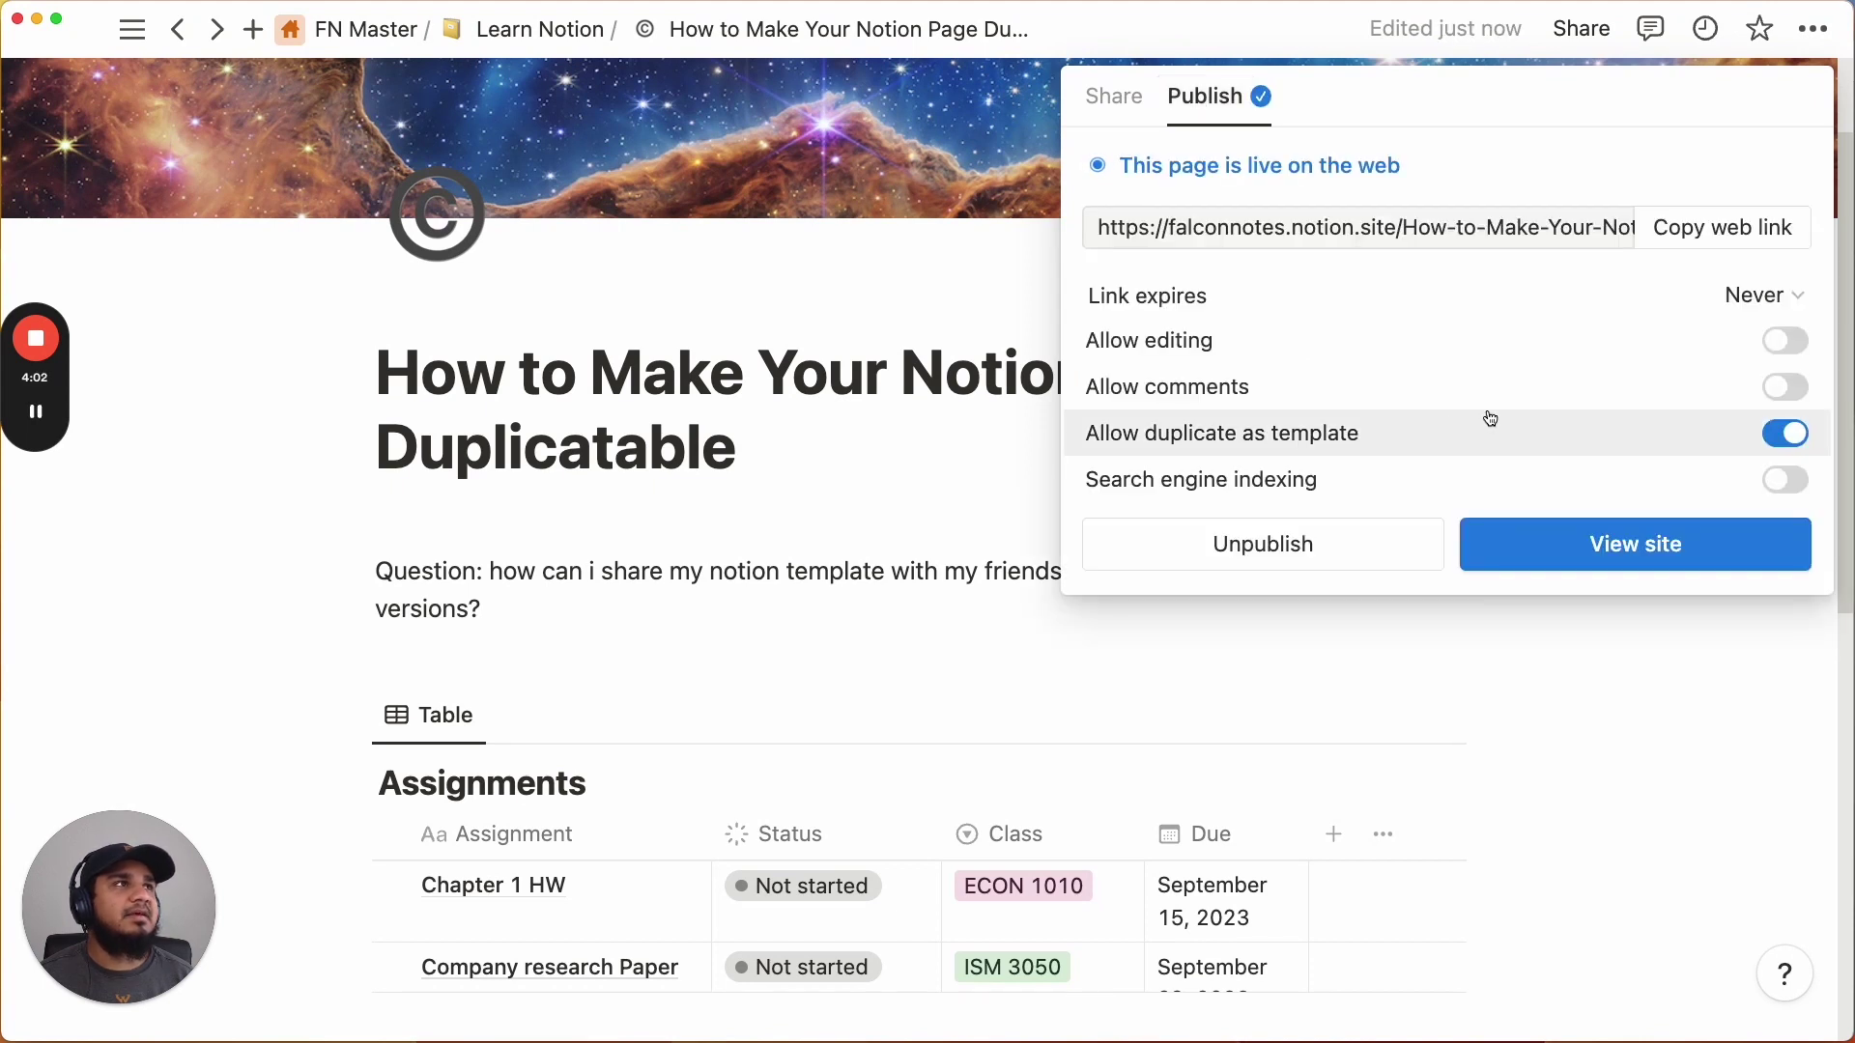
mouse_move(1159, 437)
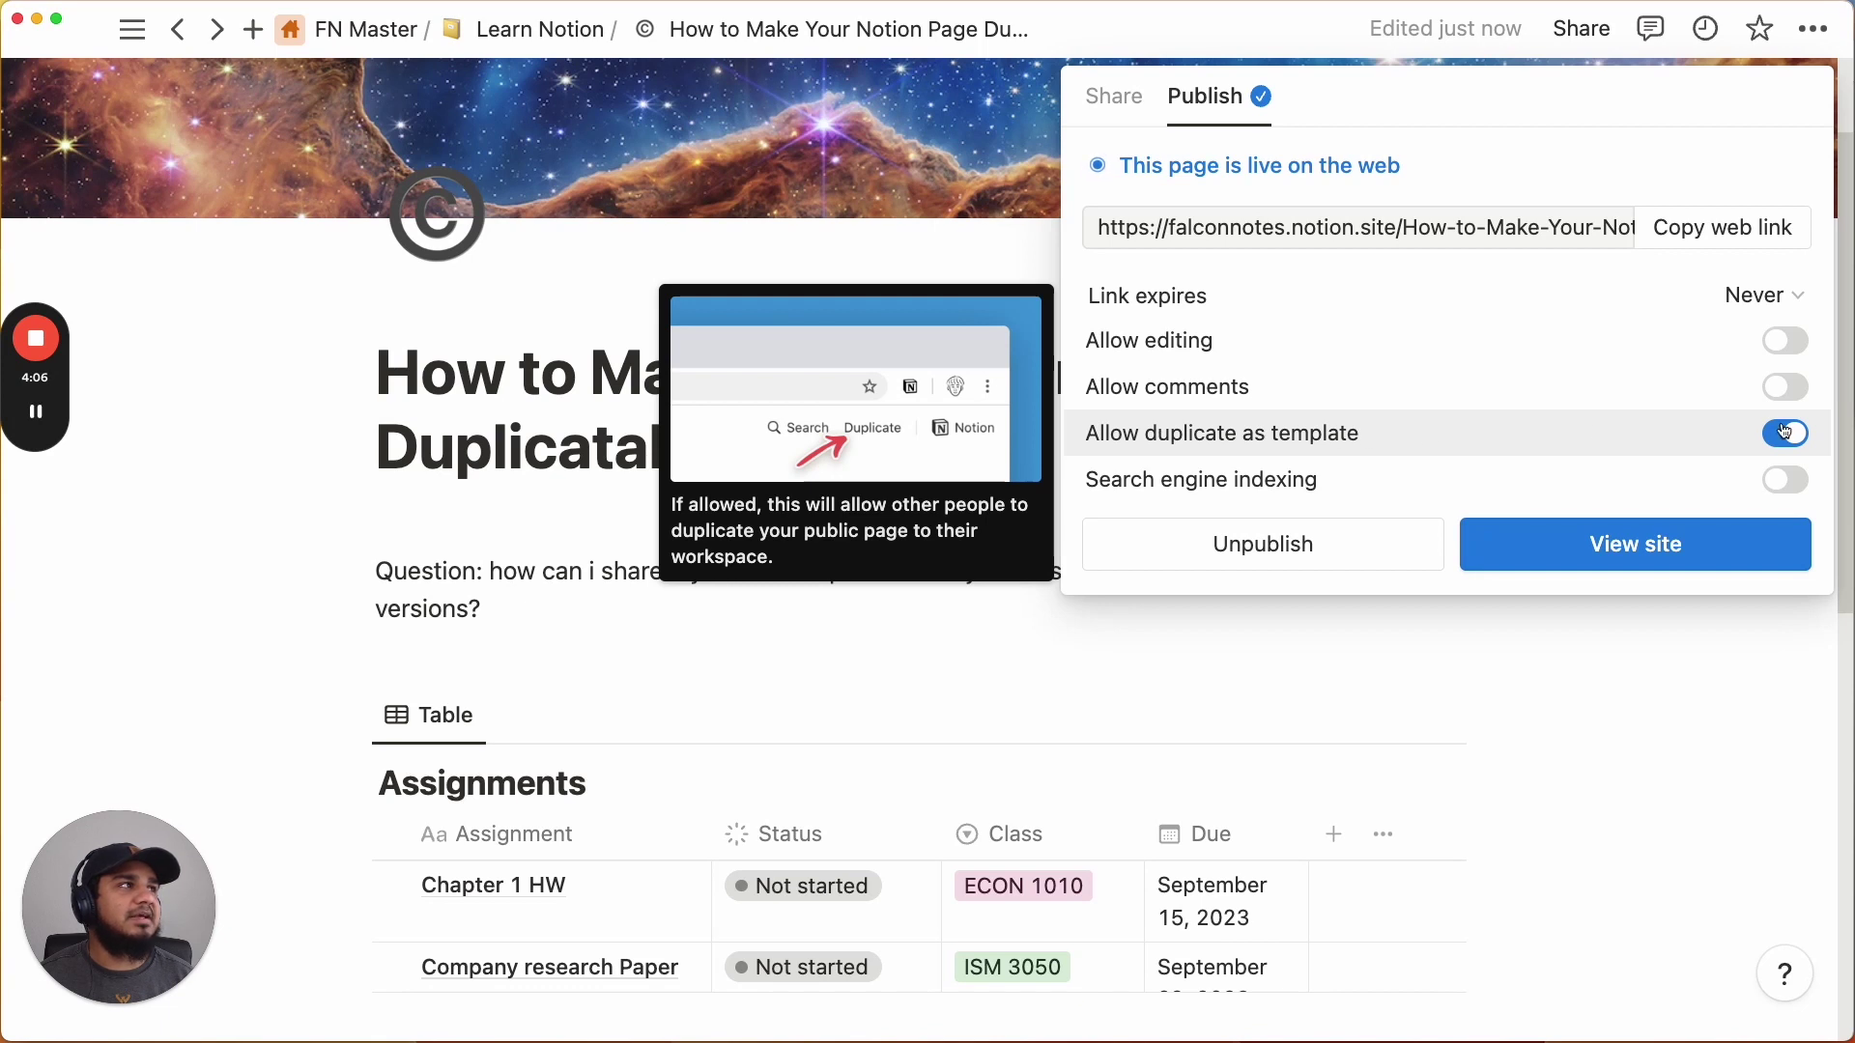
mouse_move(1451, 462)
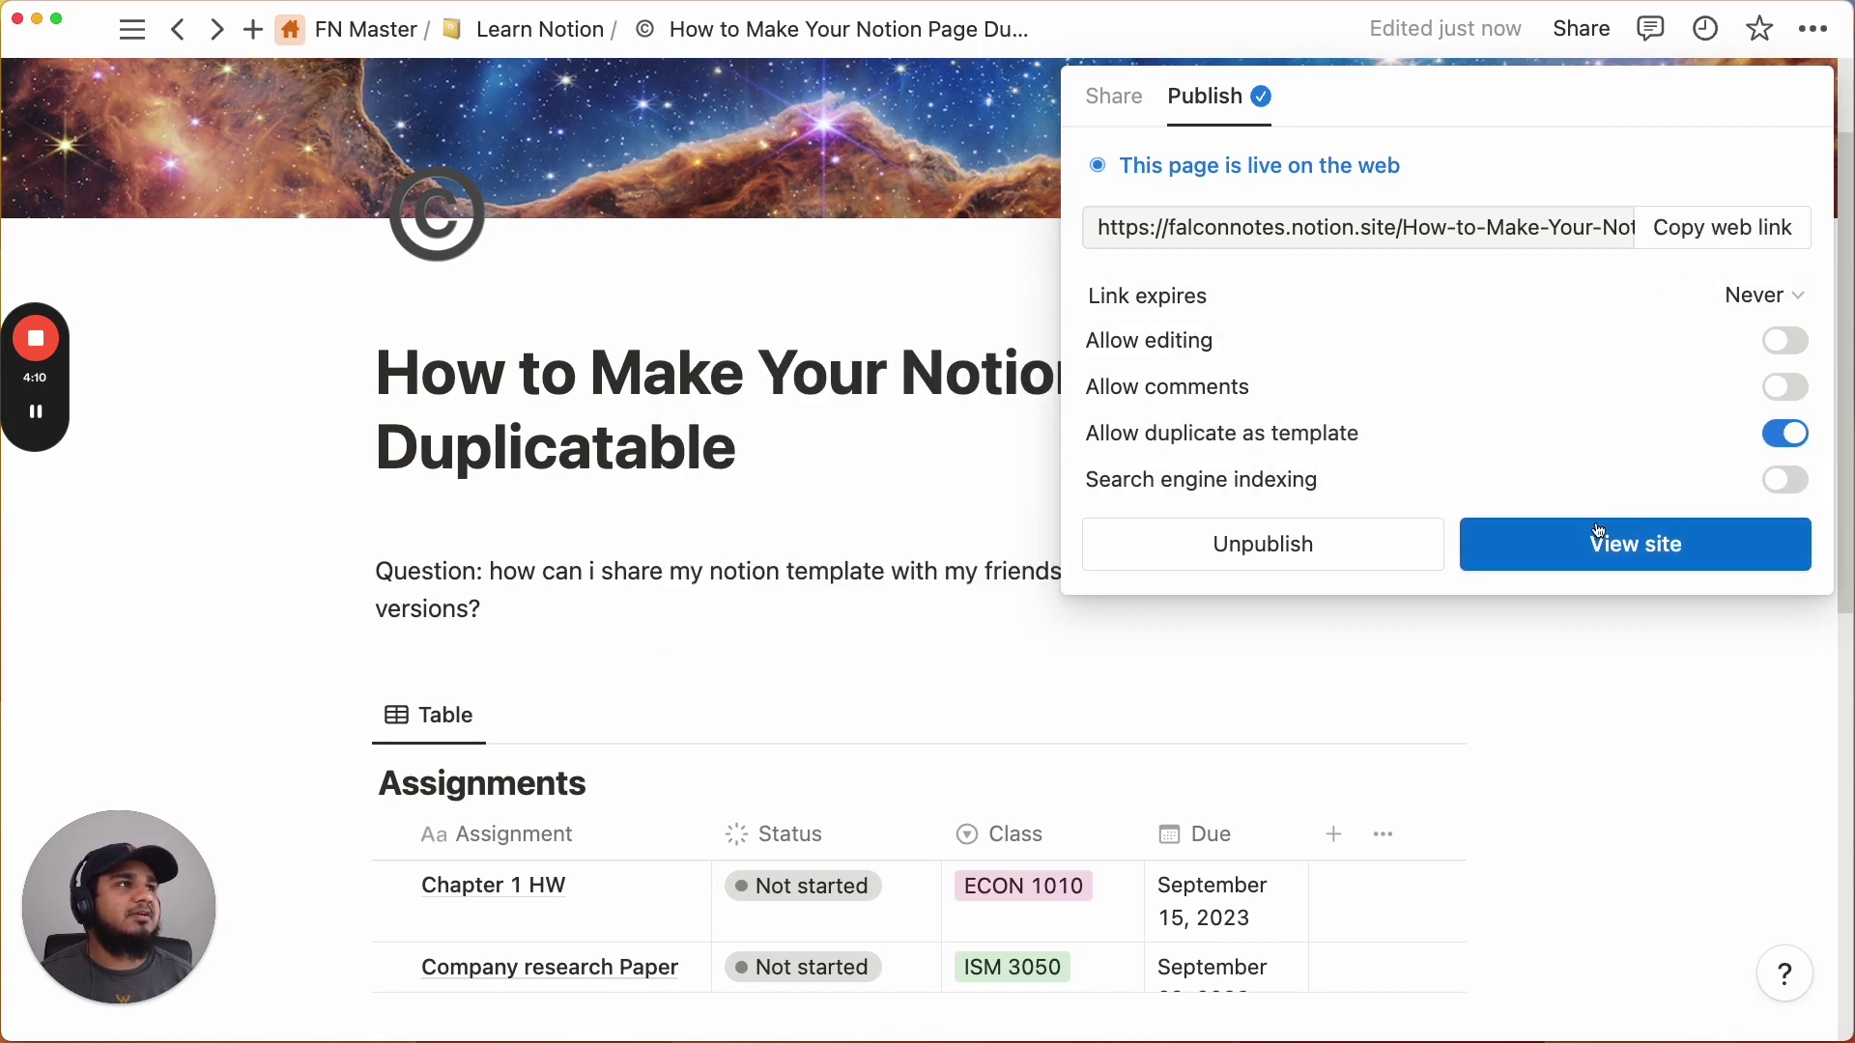
click(1620, 558)
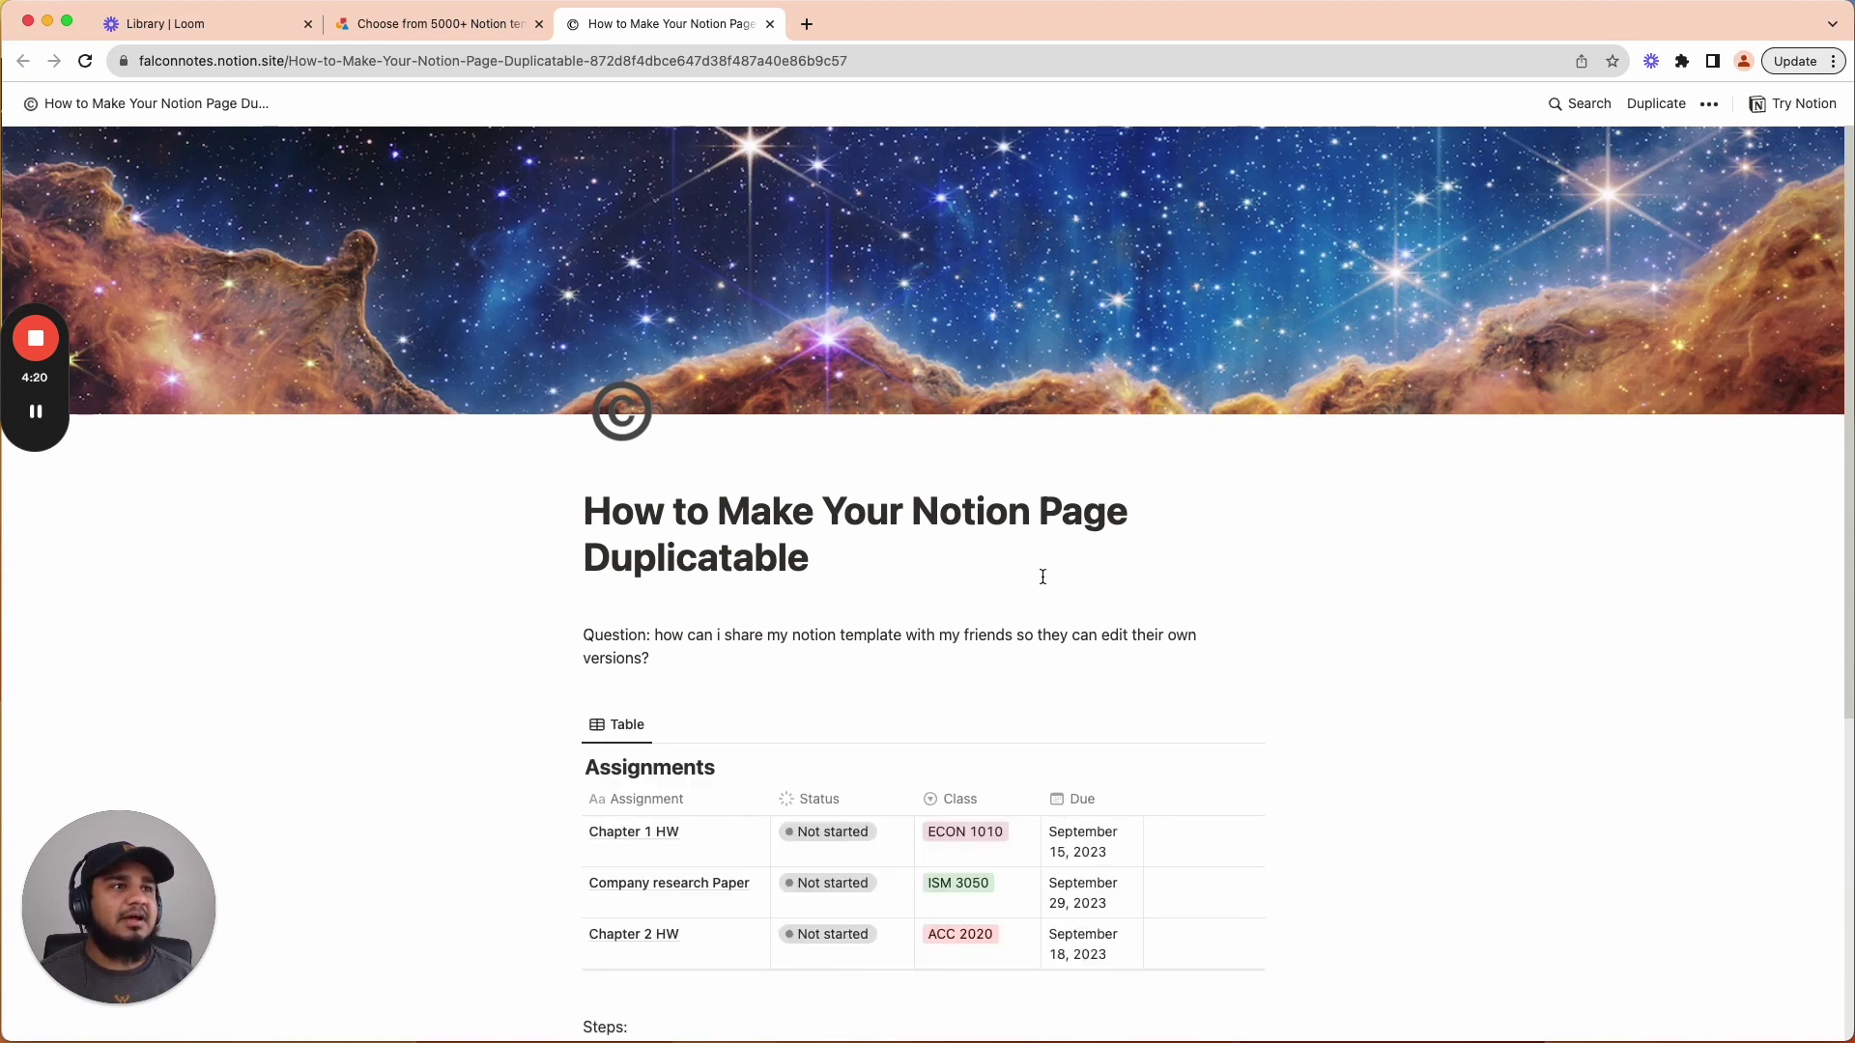
- Duplicate the published page into the FALCONNOTES workspace
click(1655, 107)
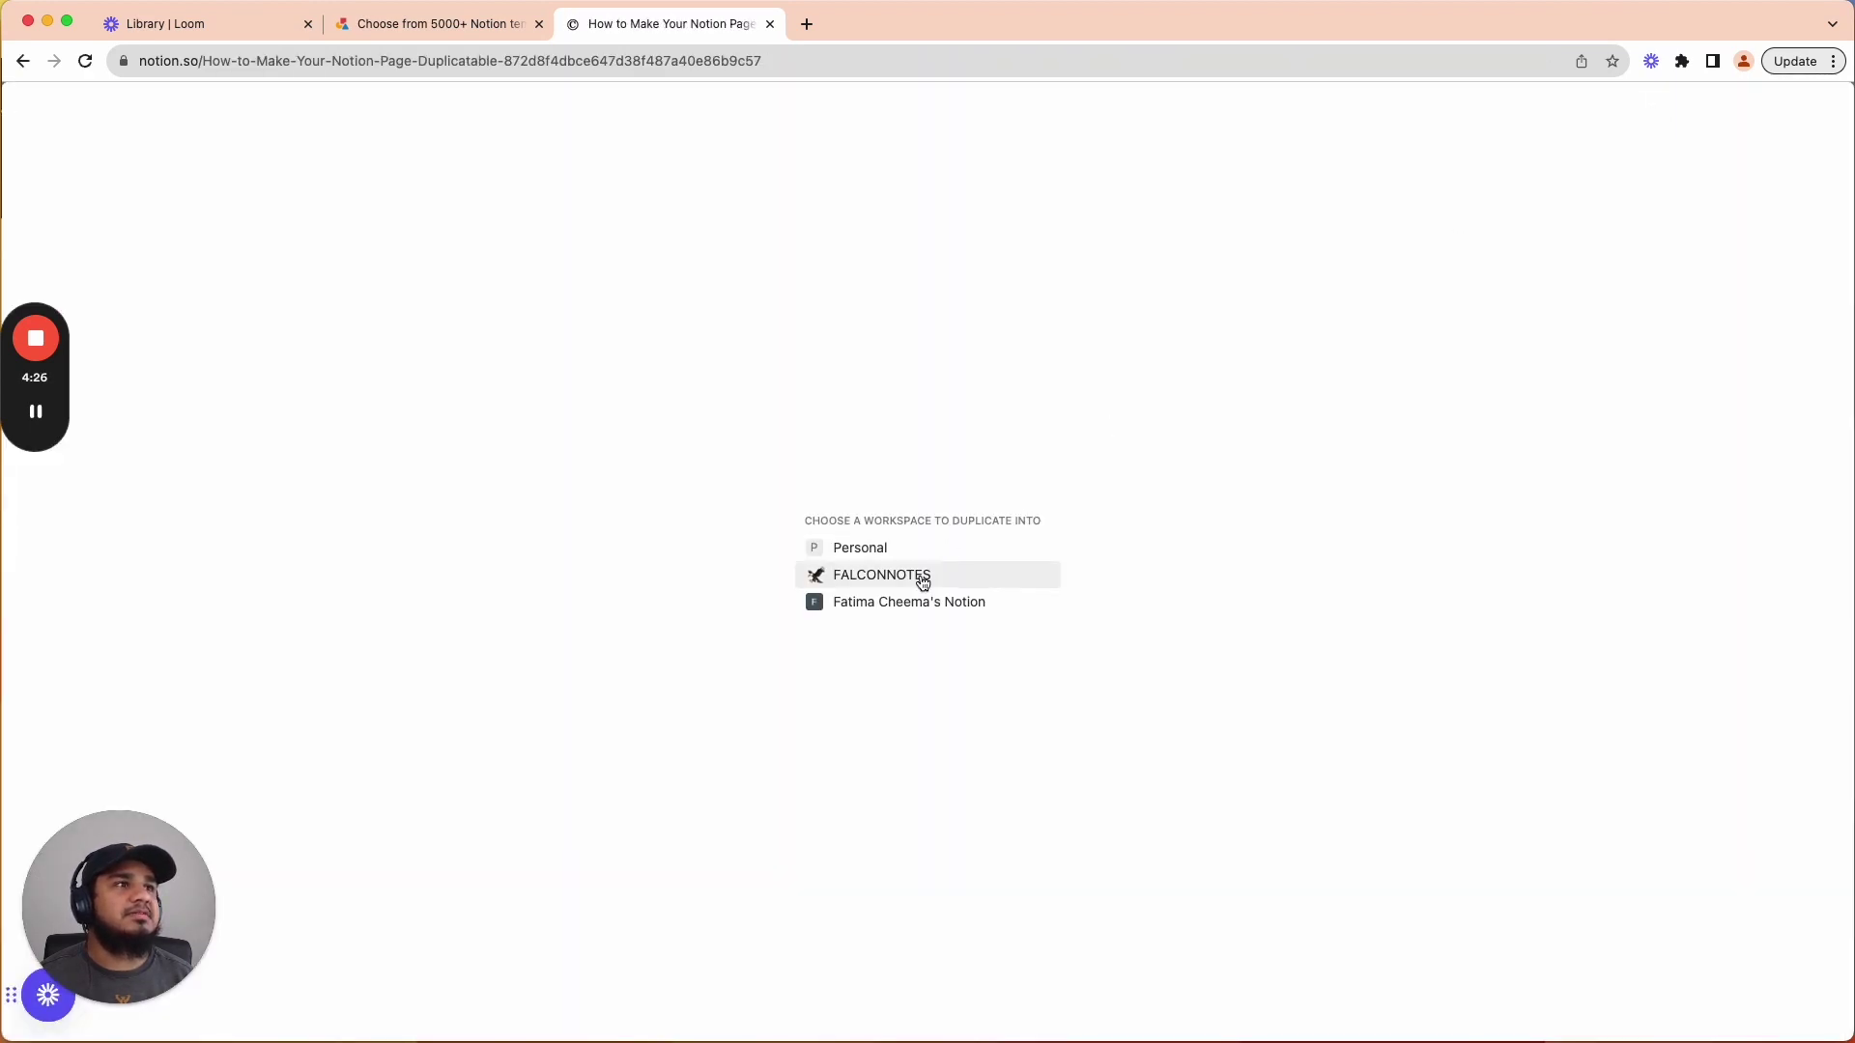
click(889, 575)
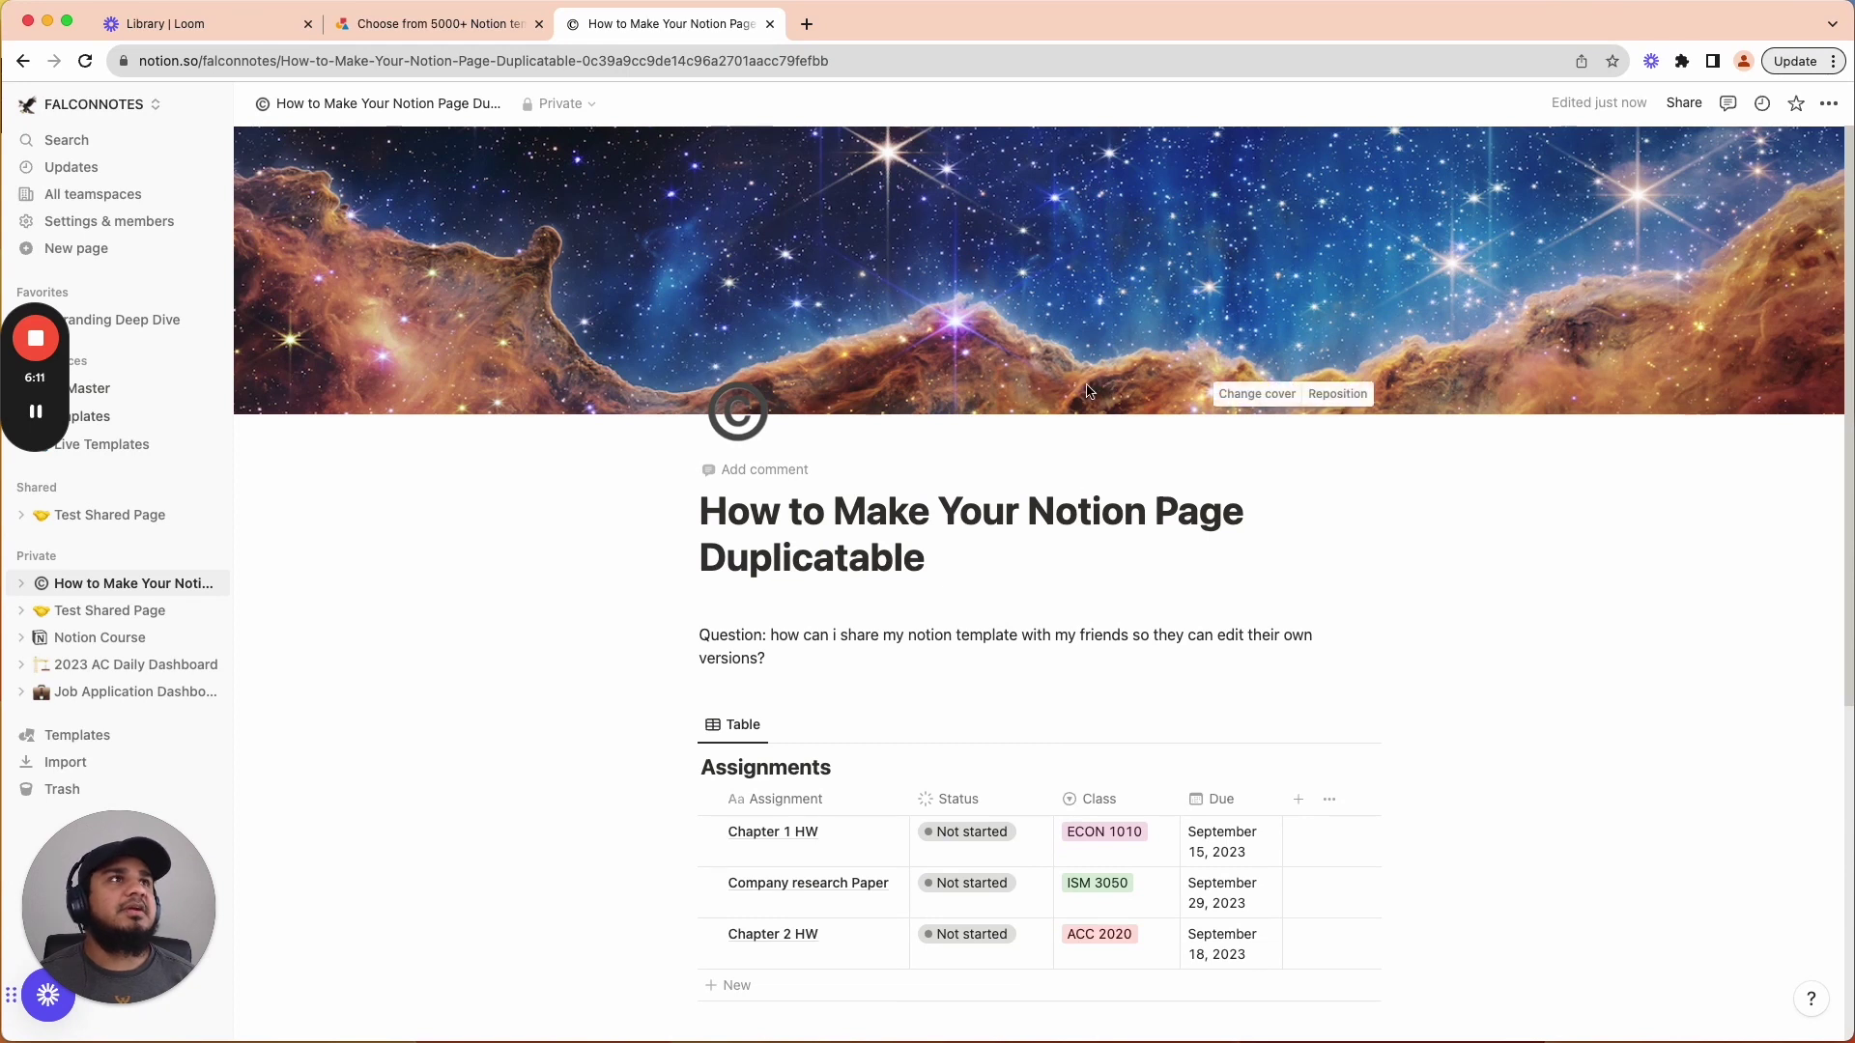
- Browse the featured templates on the Notion Template Gallery page
click(417, 25)
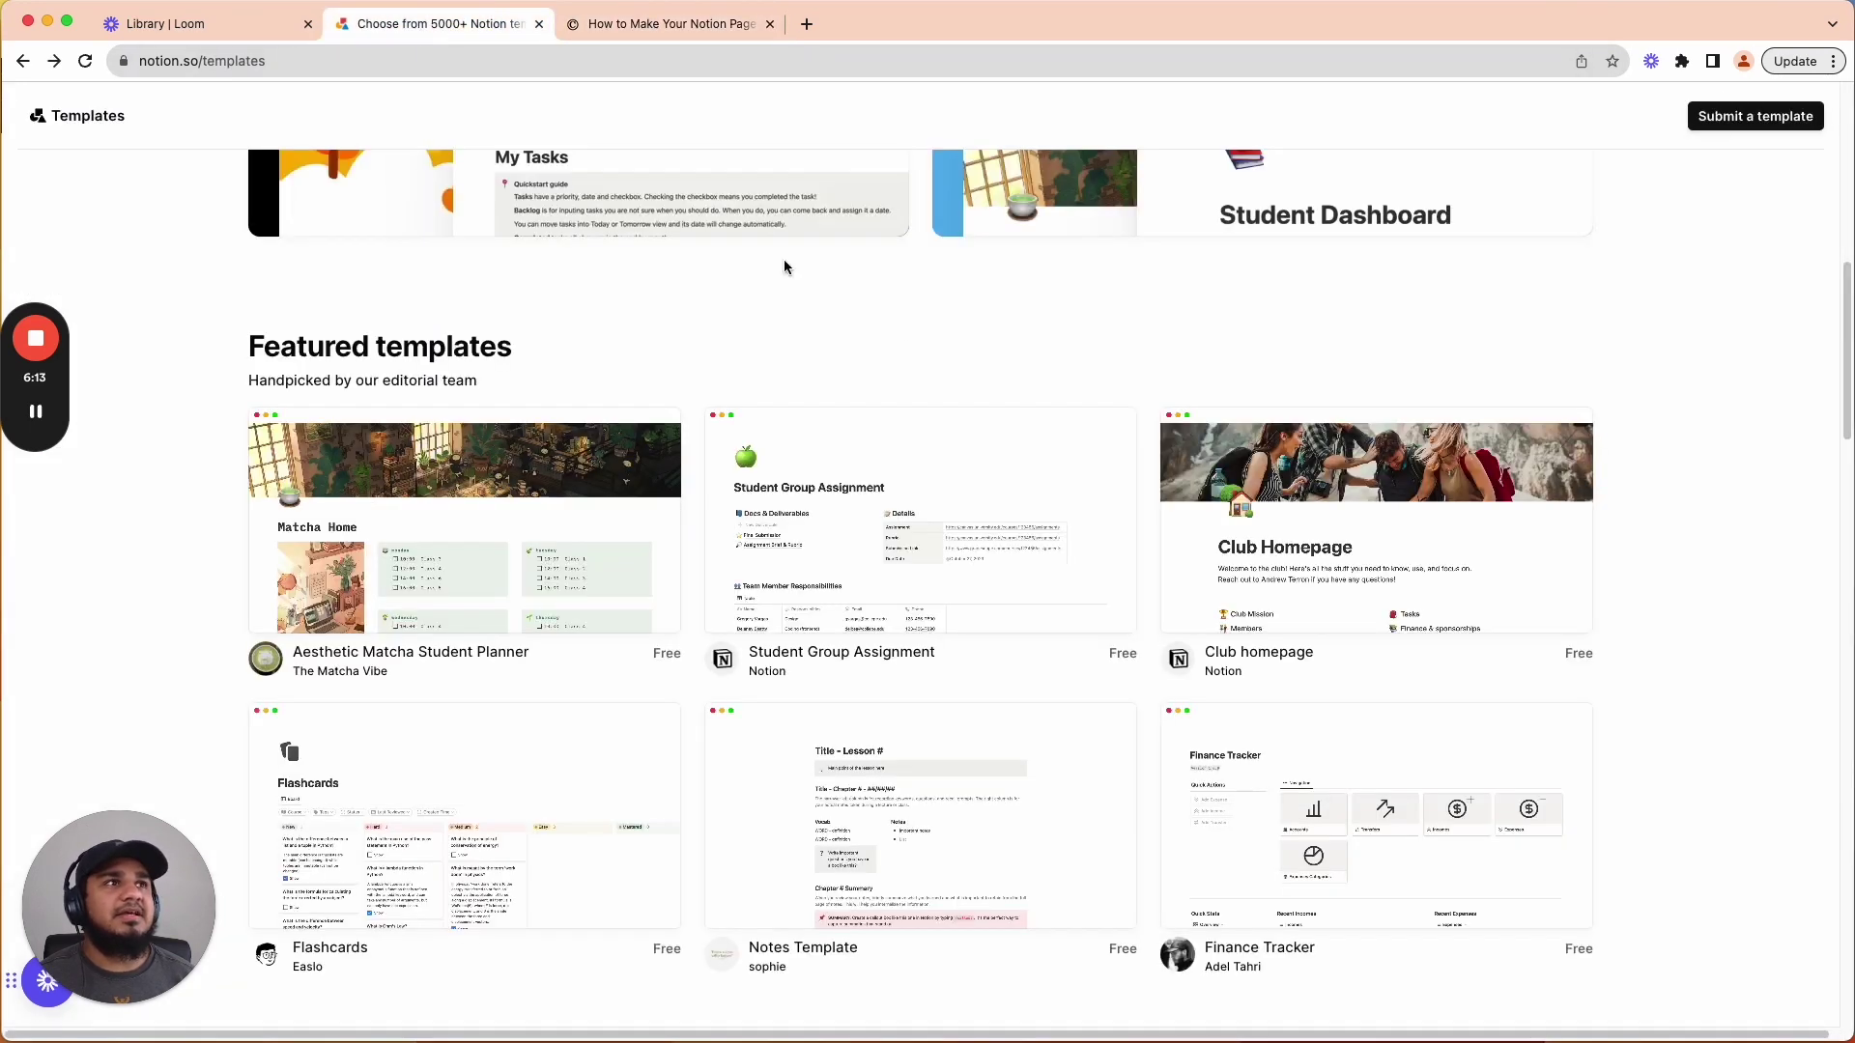
scroll(612, 479, up, 10)
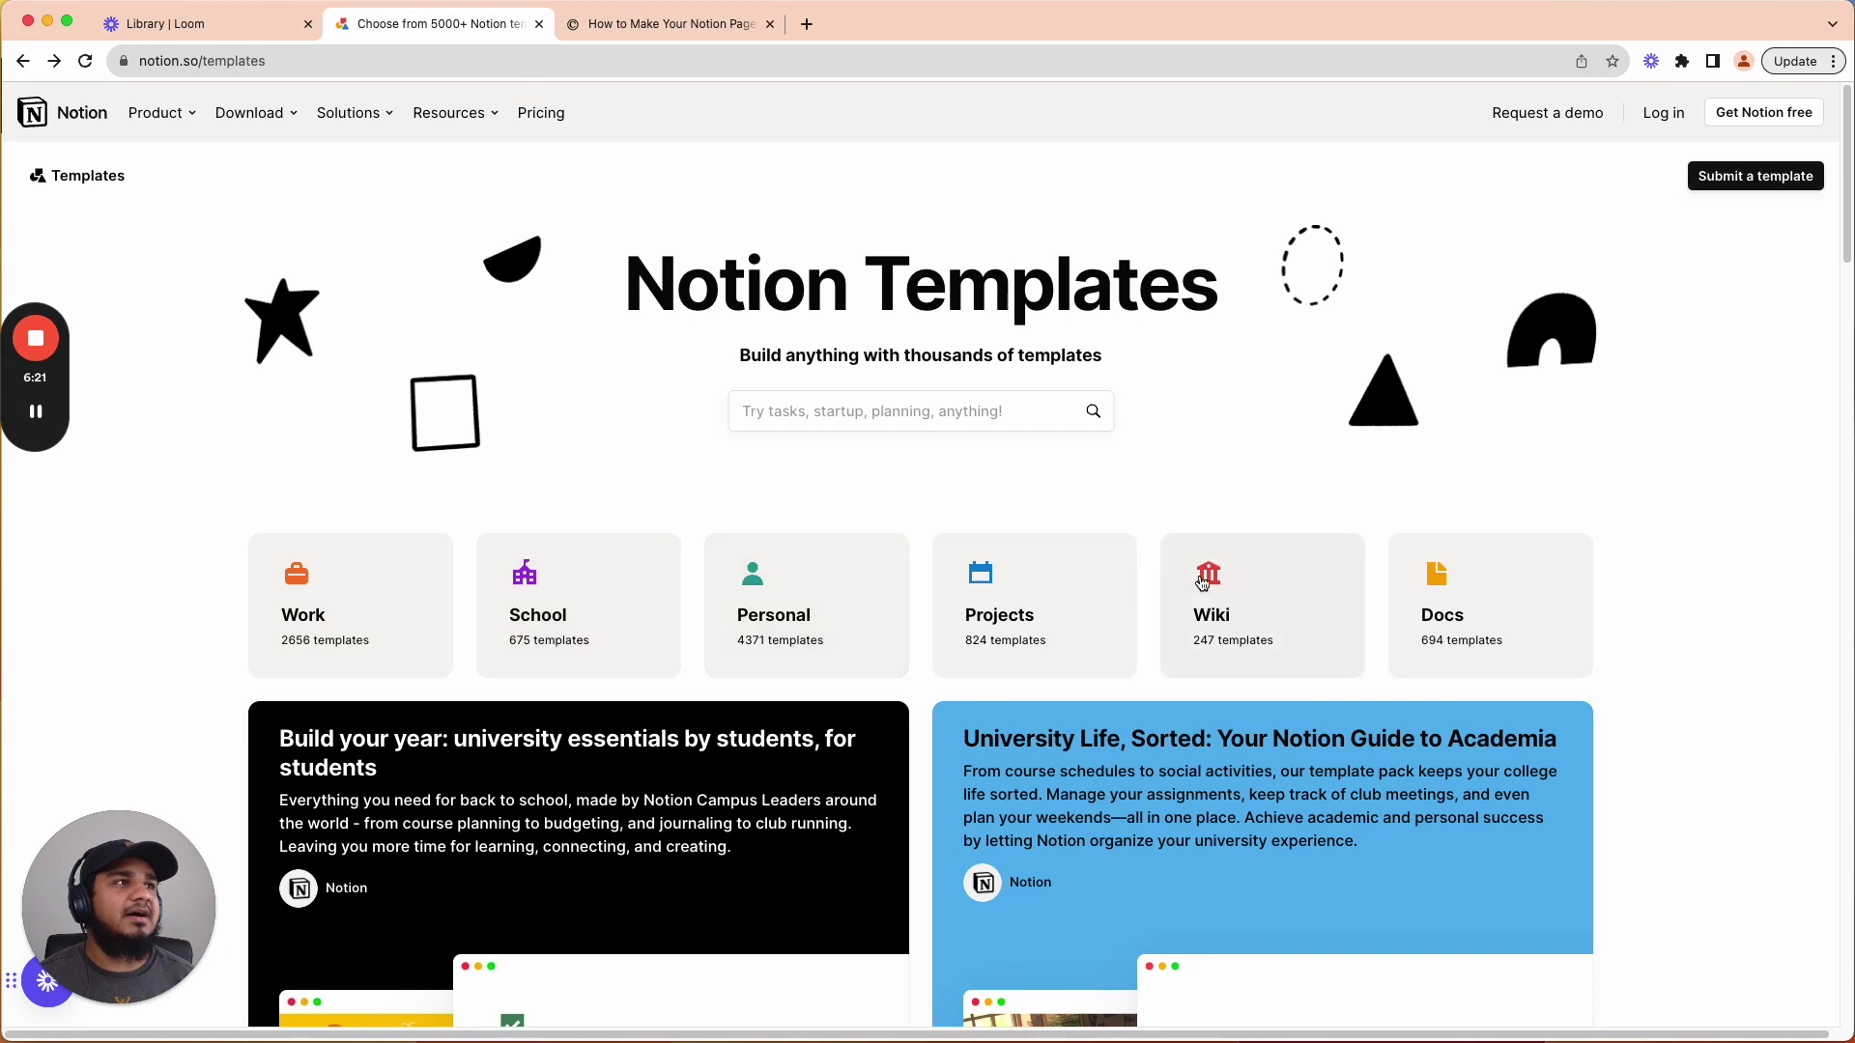
scroll(1150, 605, down, 2)
scroll(1149, 606, down, 8)
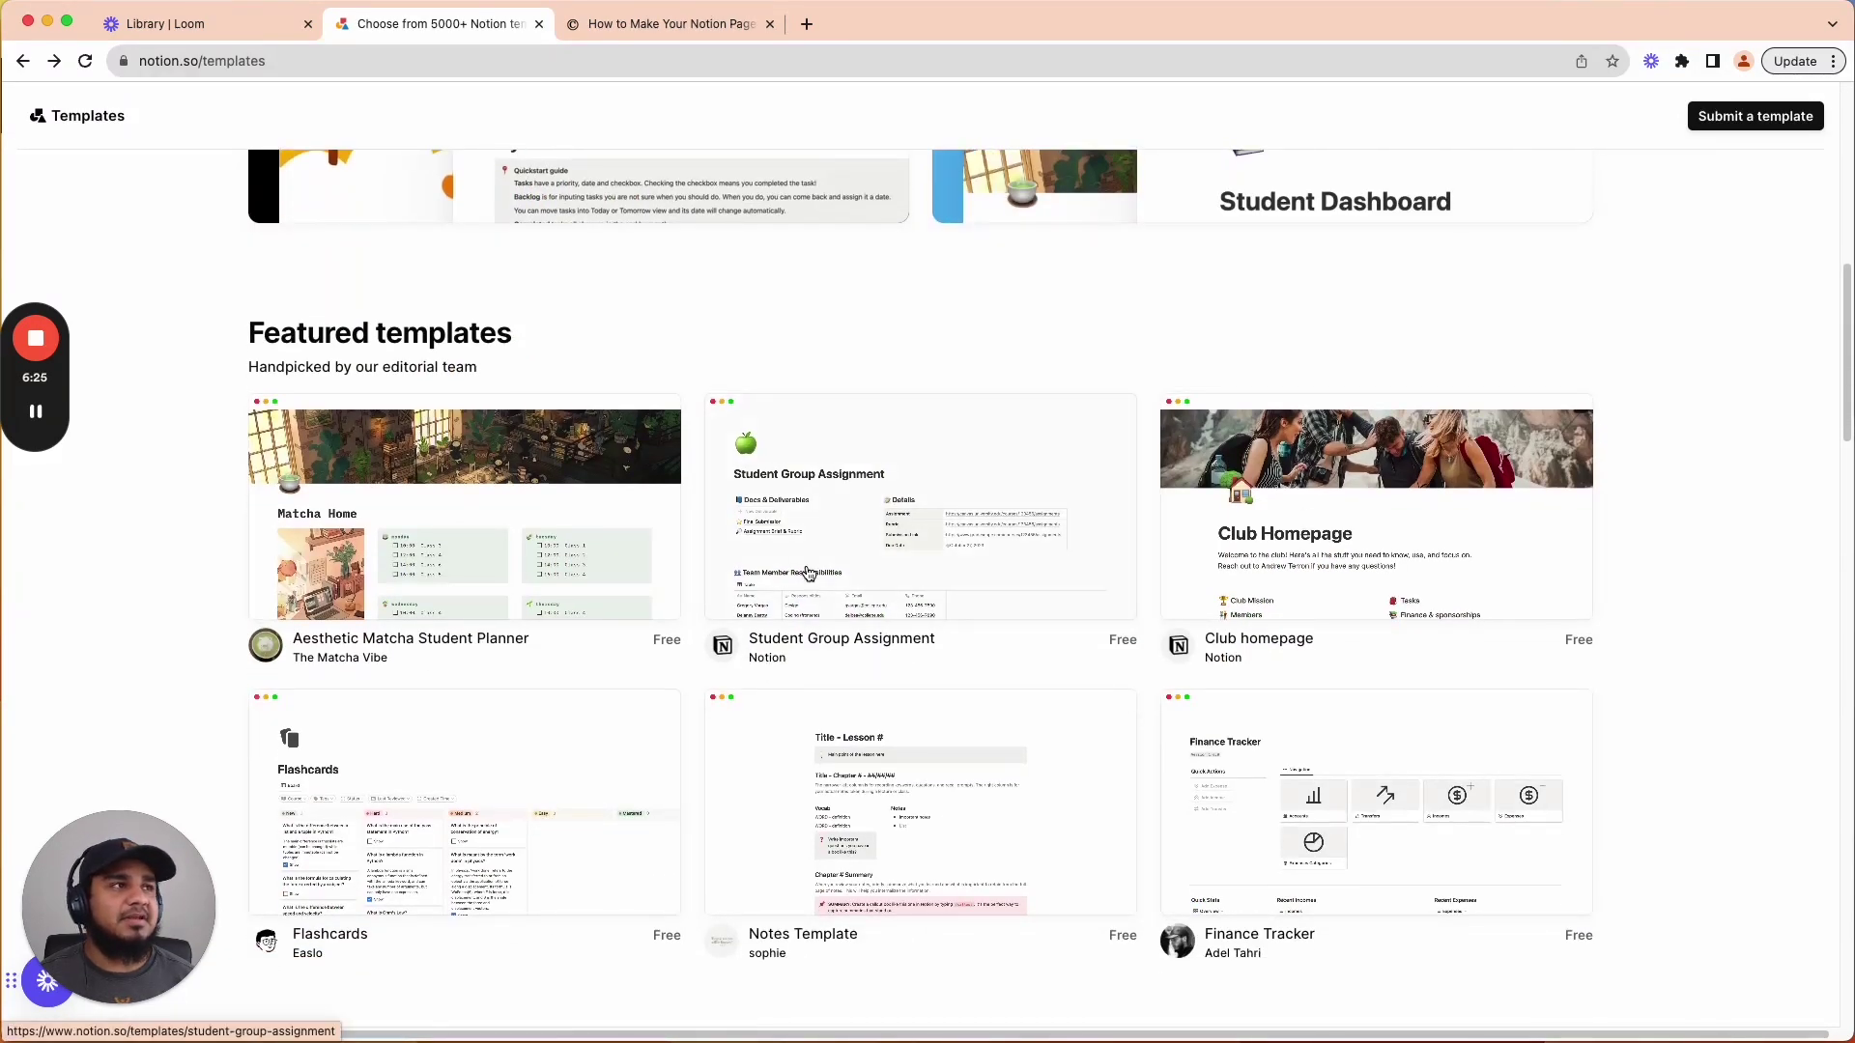
scroll(547, 542, down, 2)
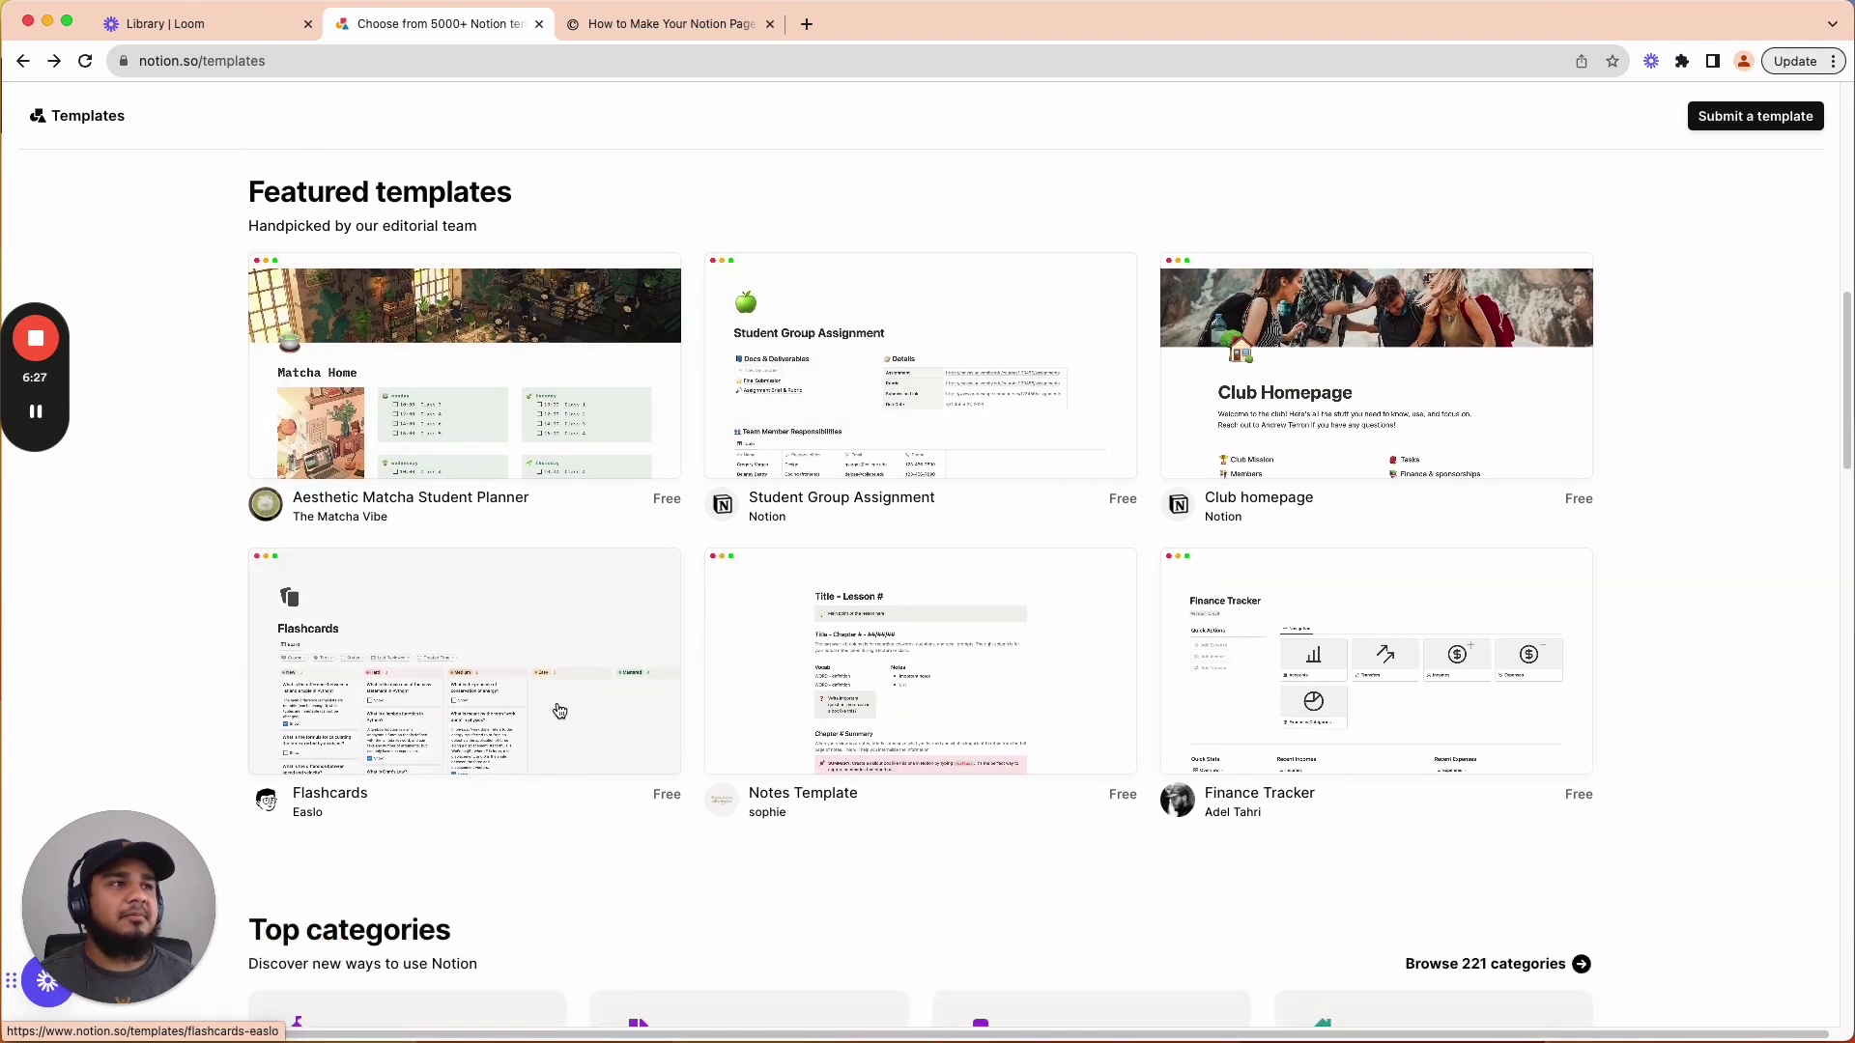
scroll(1132, 688, down, 5)
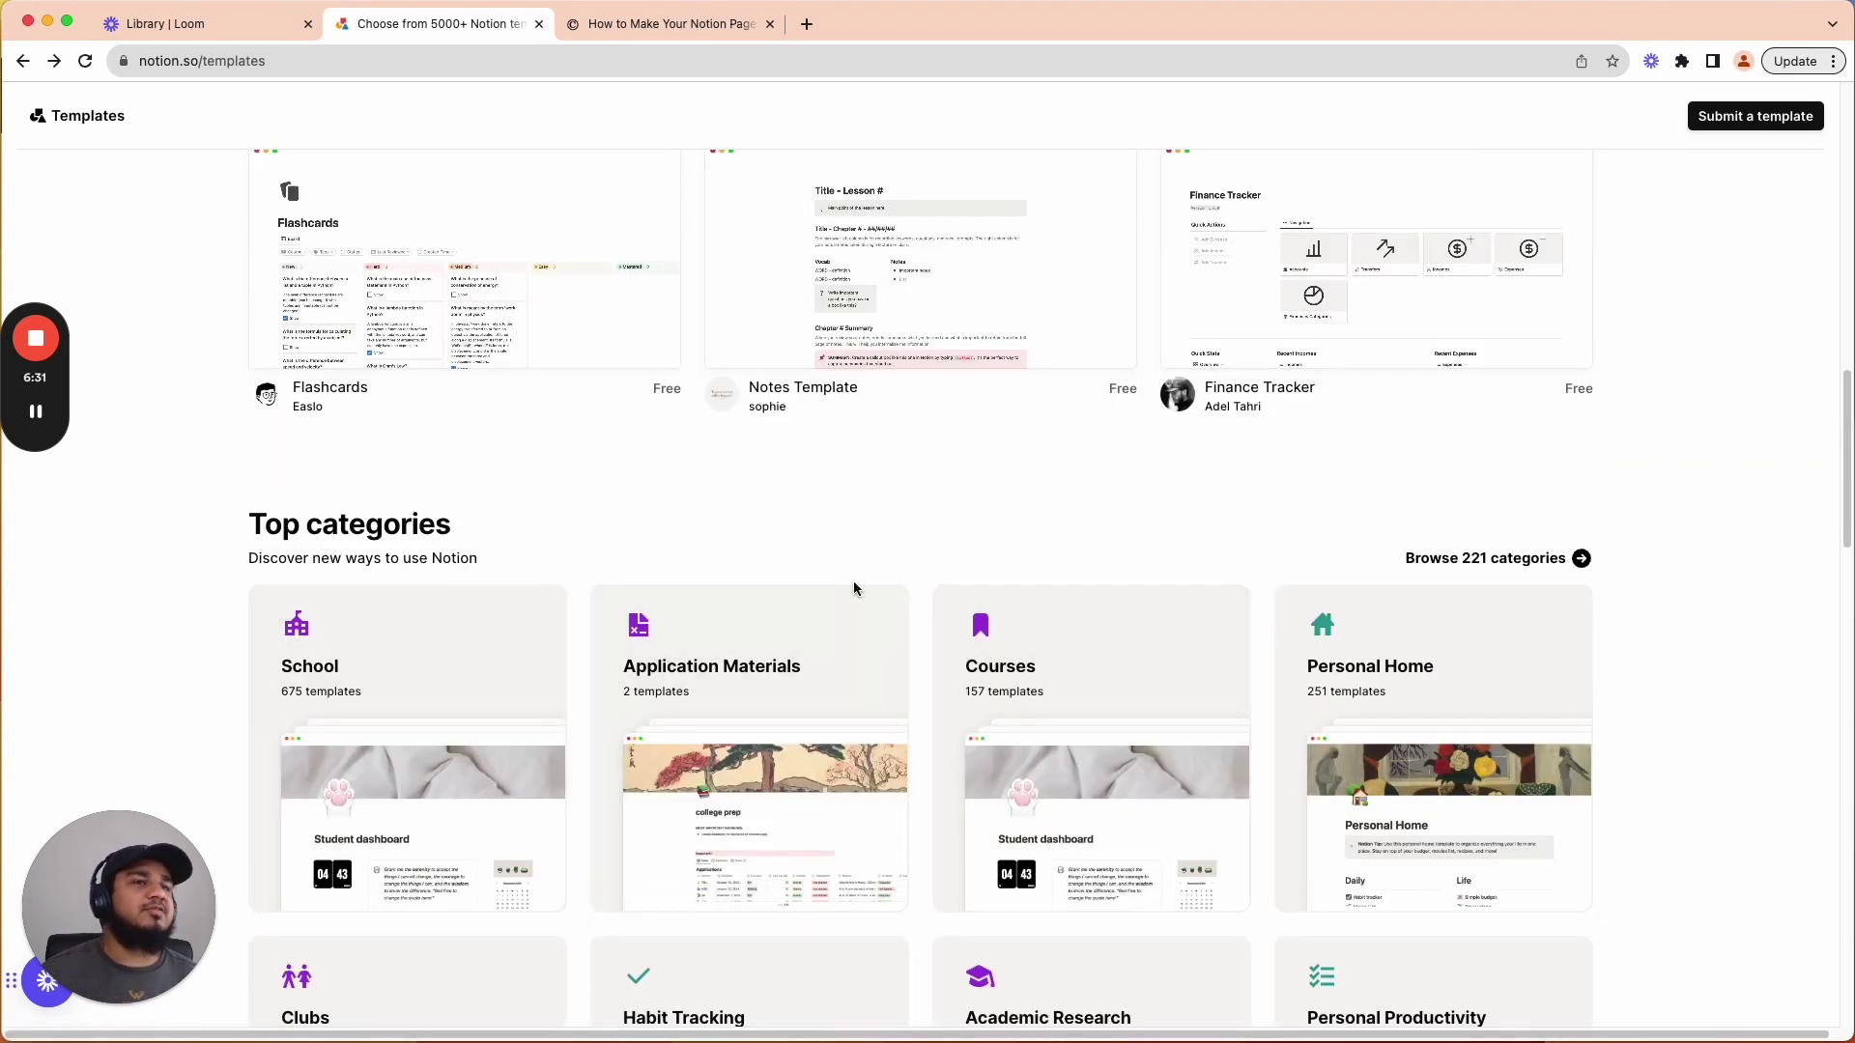
scroll(854, 583, up, 20)
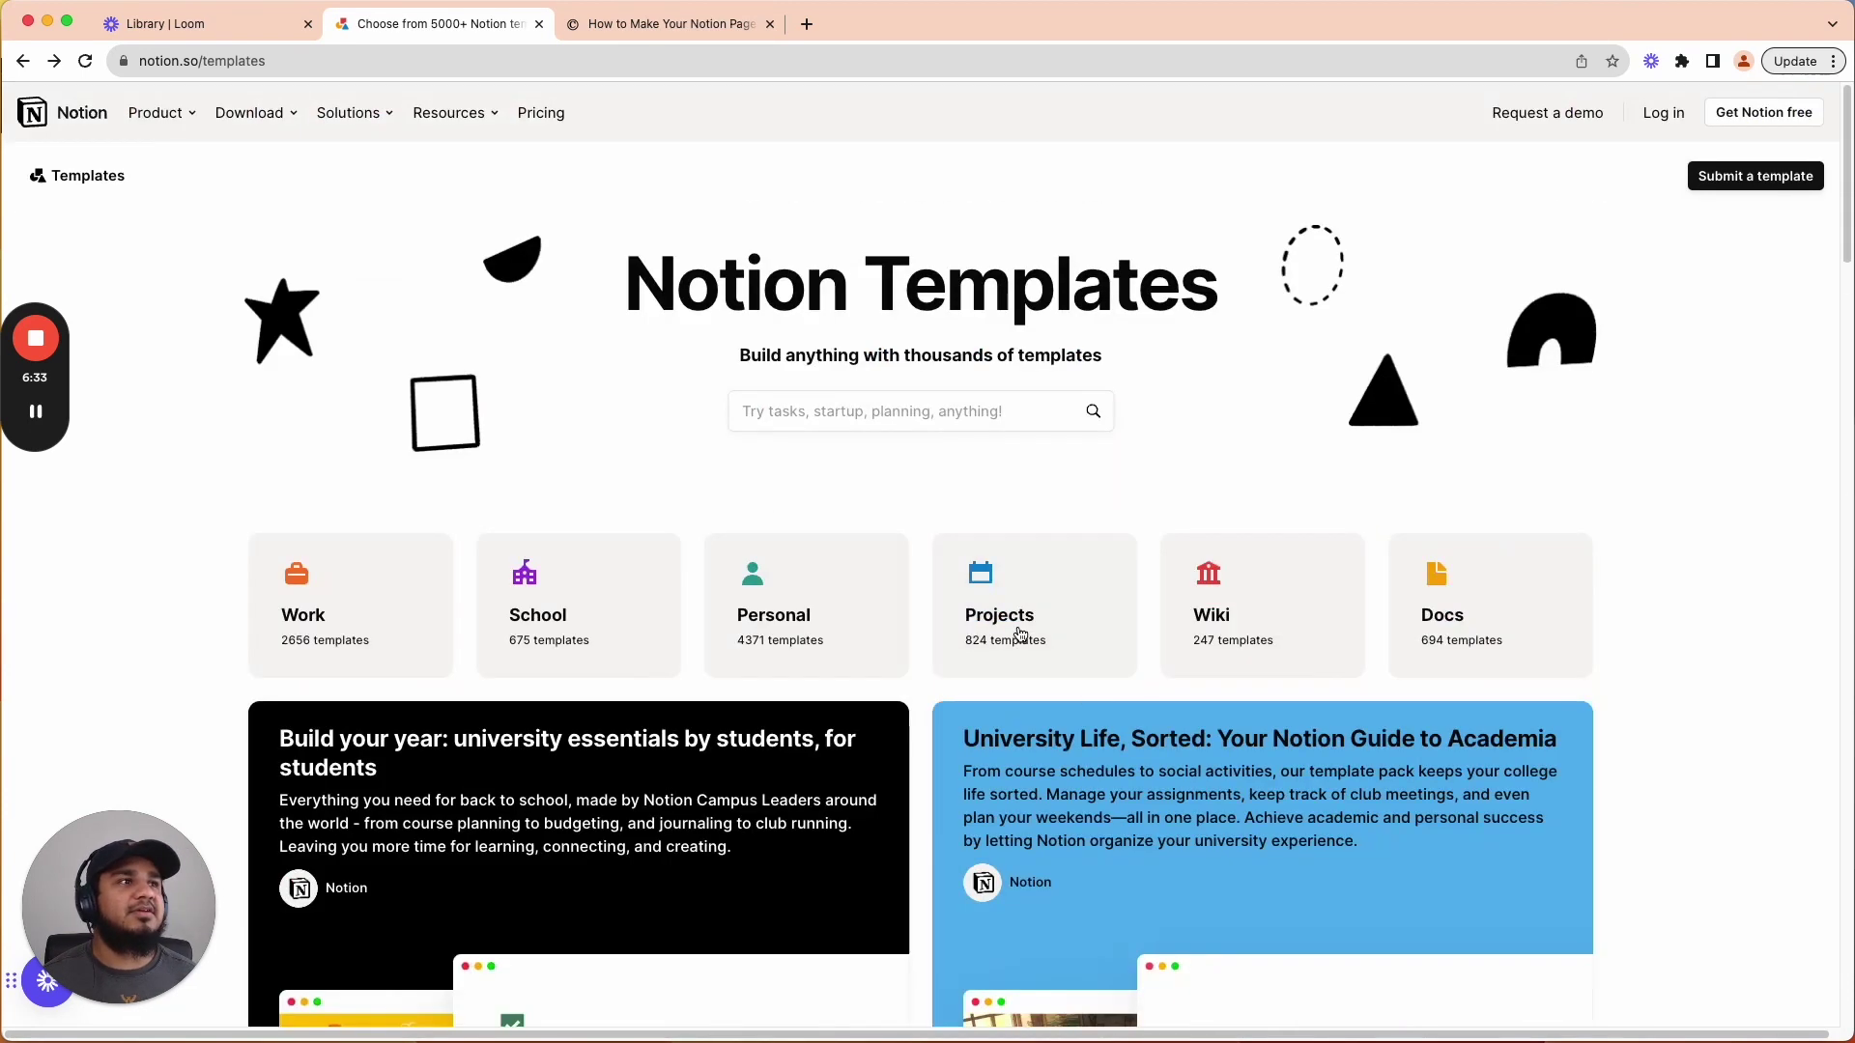
- Look through the University Life, Sorted collection, then return to the Templates home
click(1179, 828)
scroll(925, 732, down, 4)
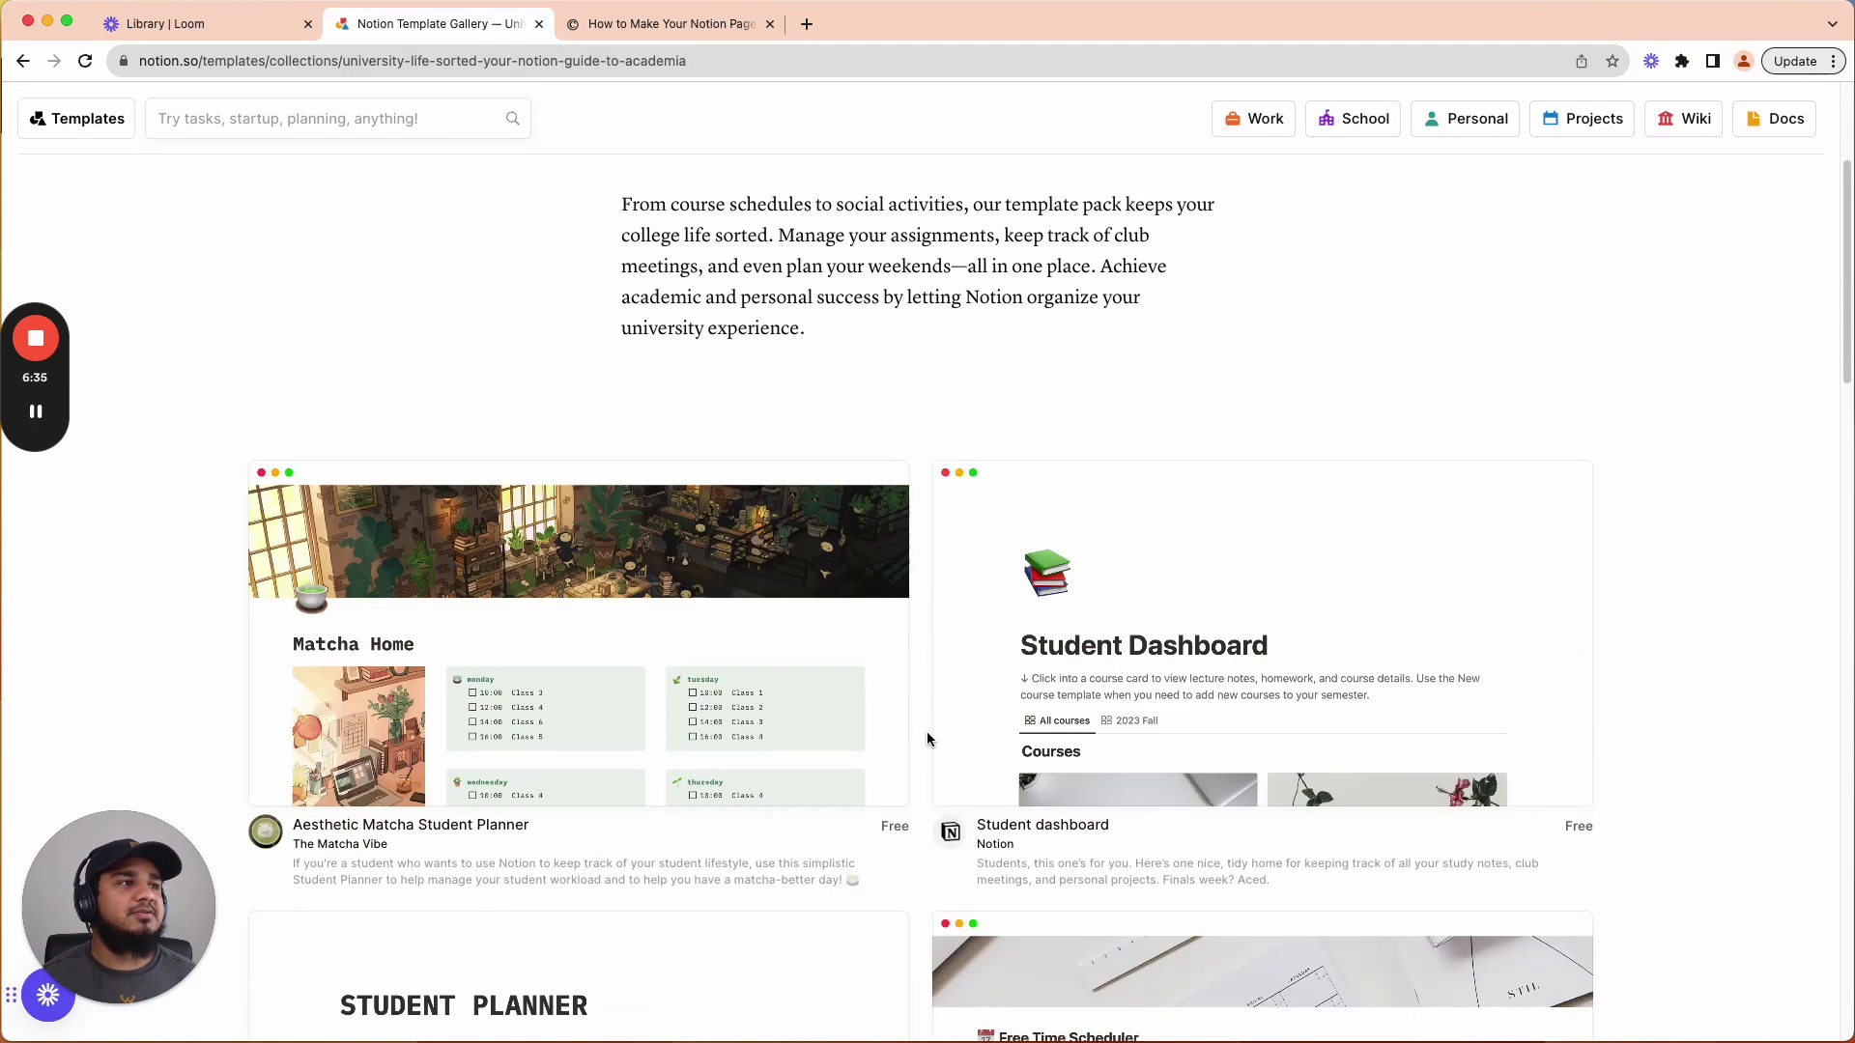
scroll(926, 733, down, 7)
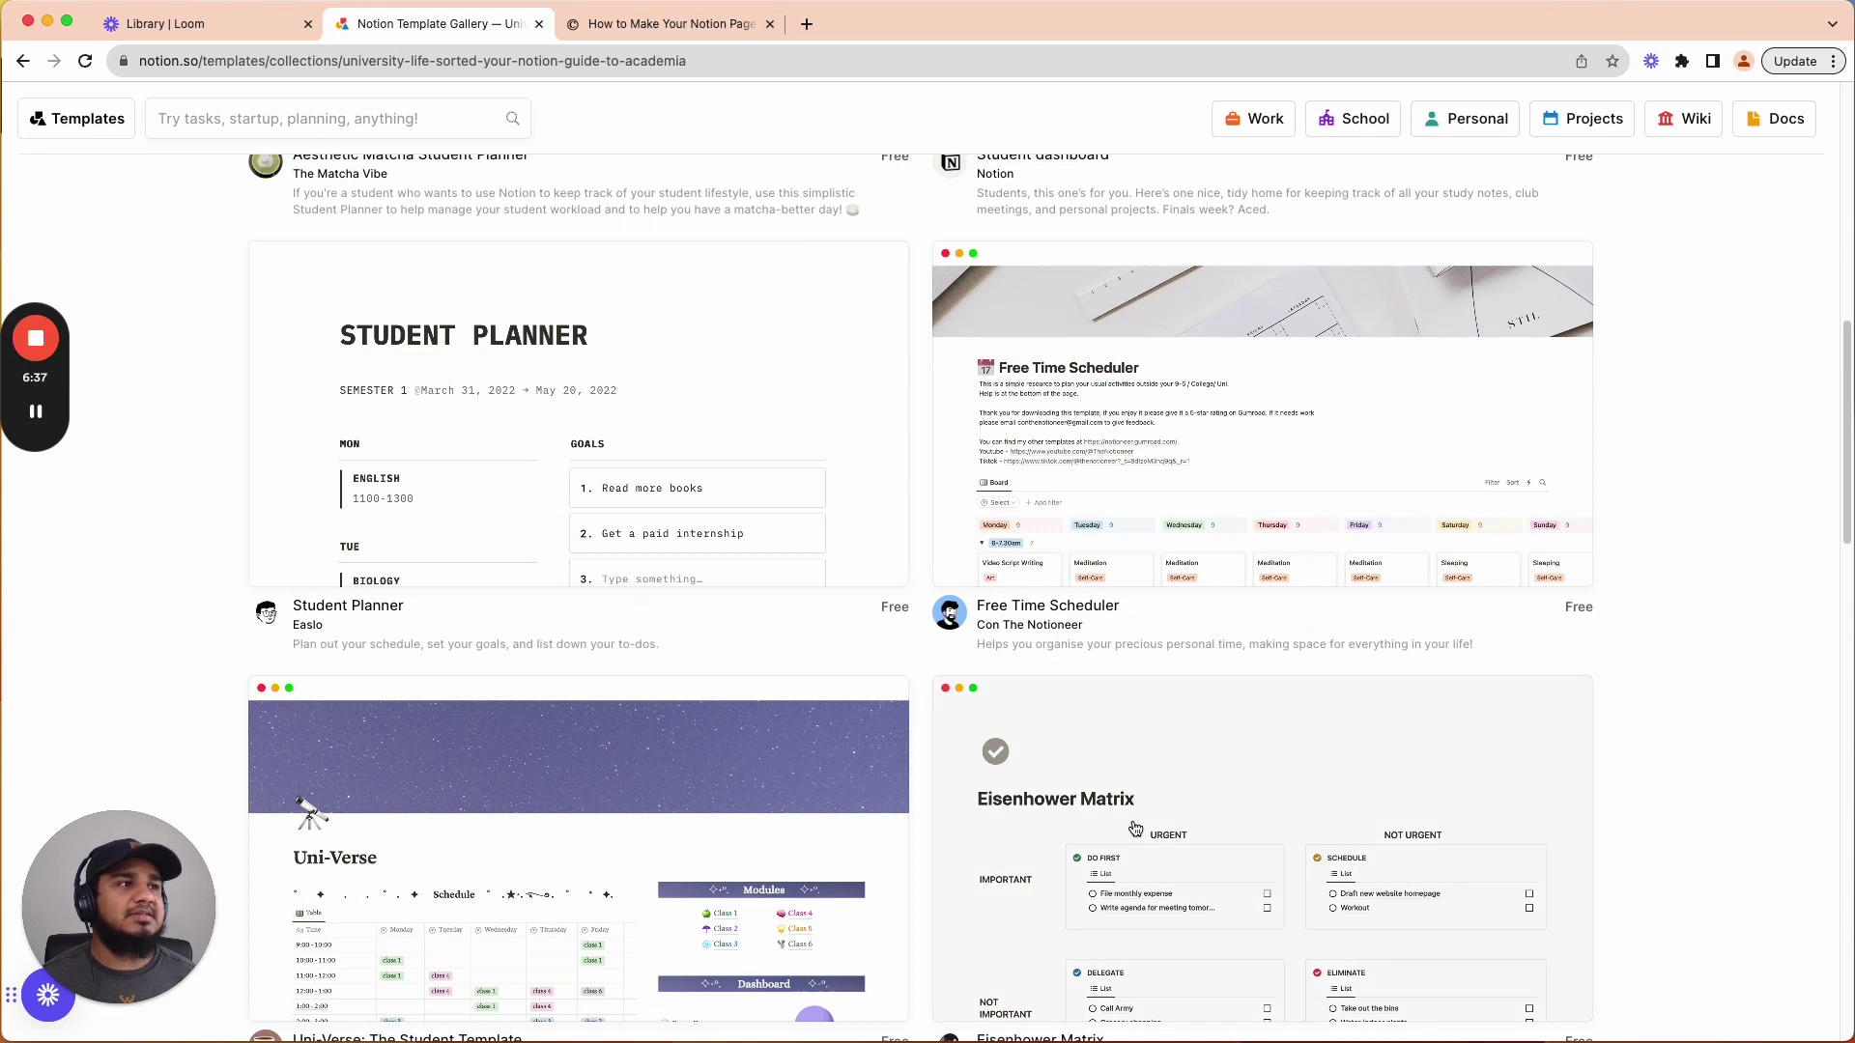
scroll(1134, 826, down, 5)
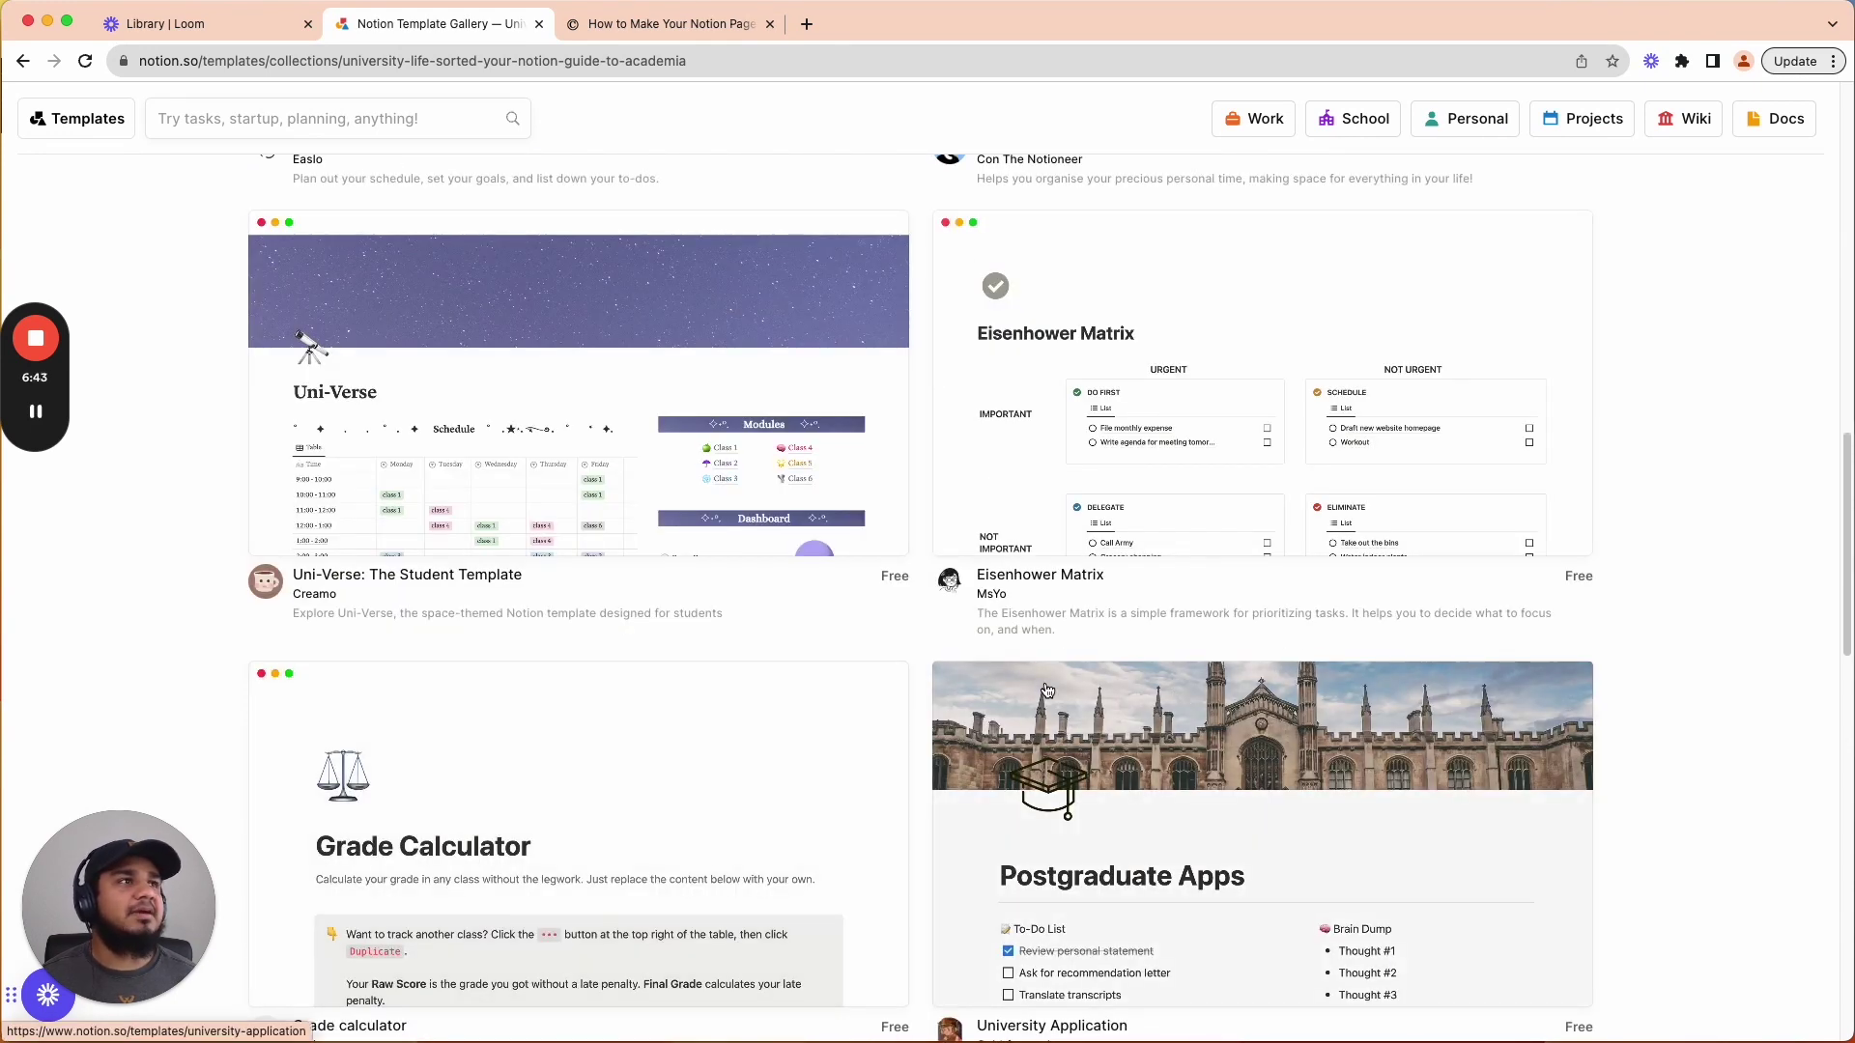
scroll(911, 686, up, 12)
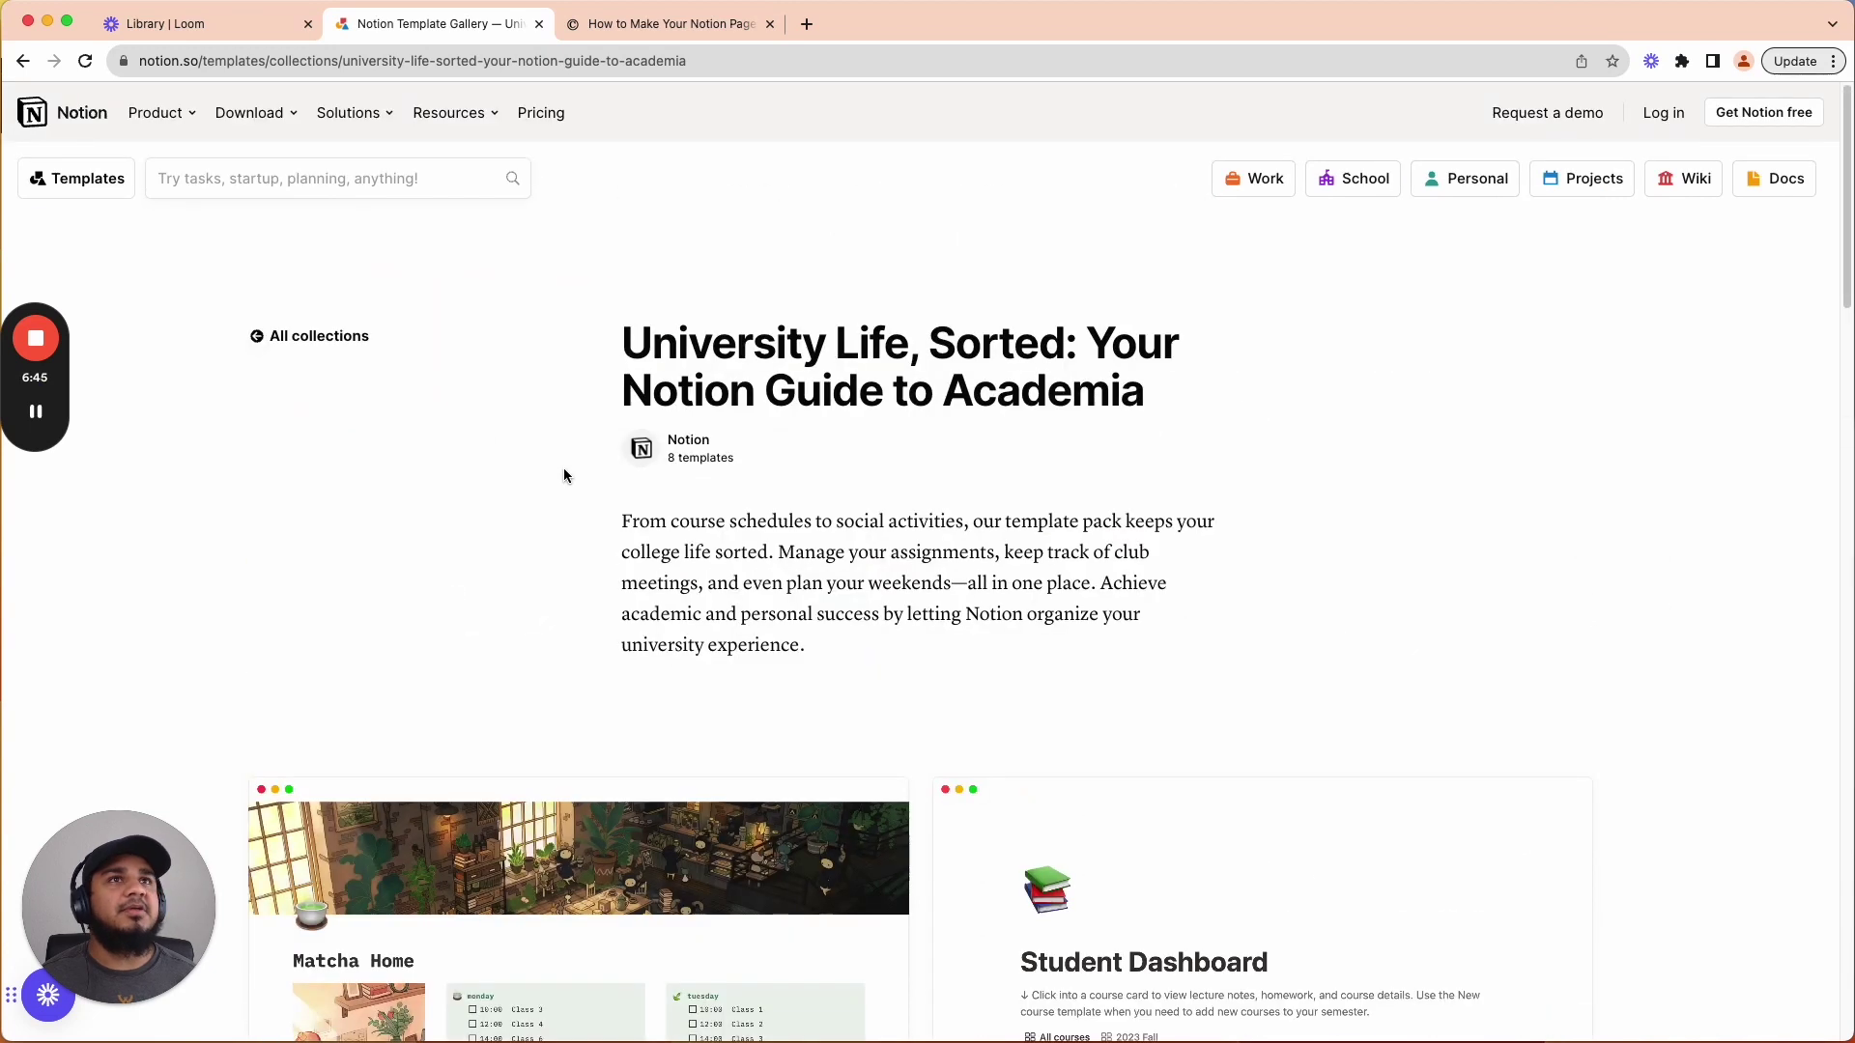
click(102, 180)
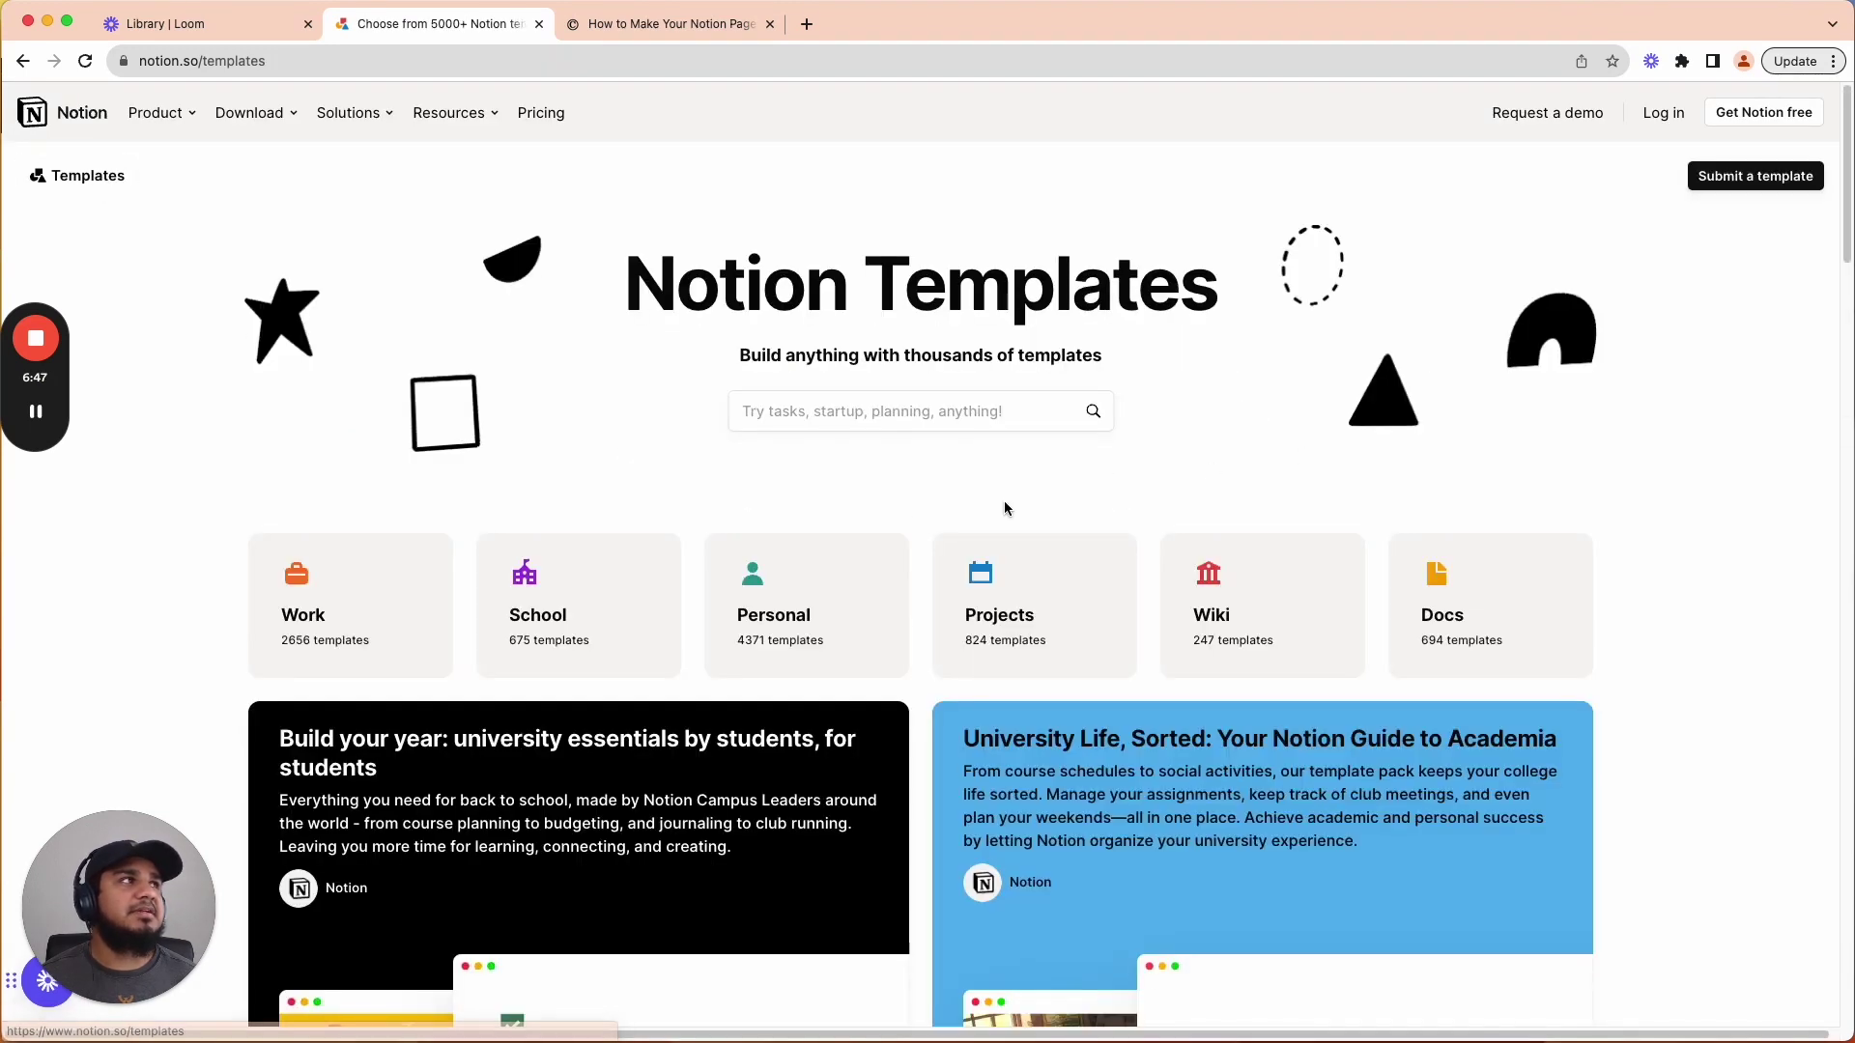
- Review the Submit a template form, then open 'The ultimate guide to Notion templates'
click(1726, 184)
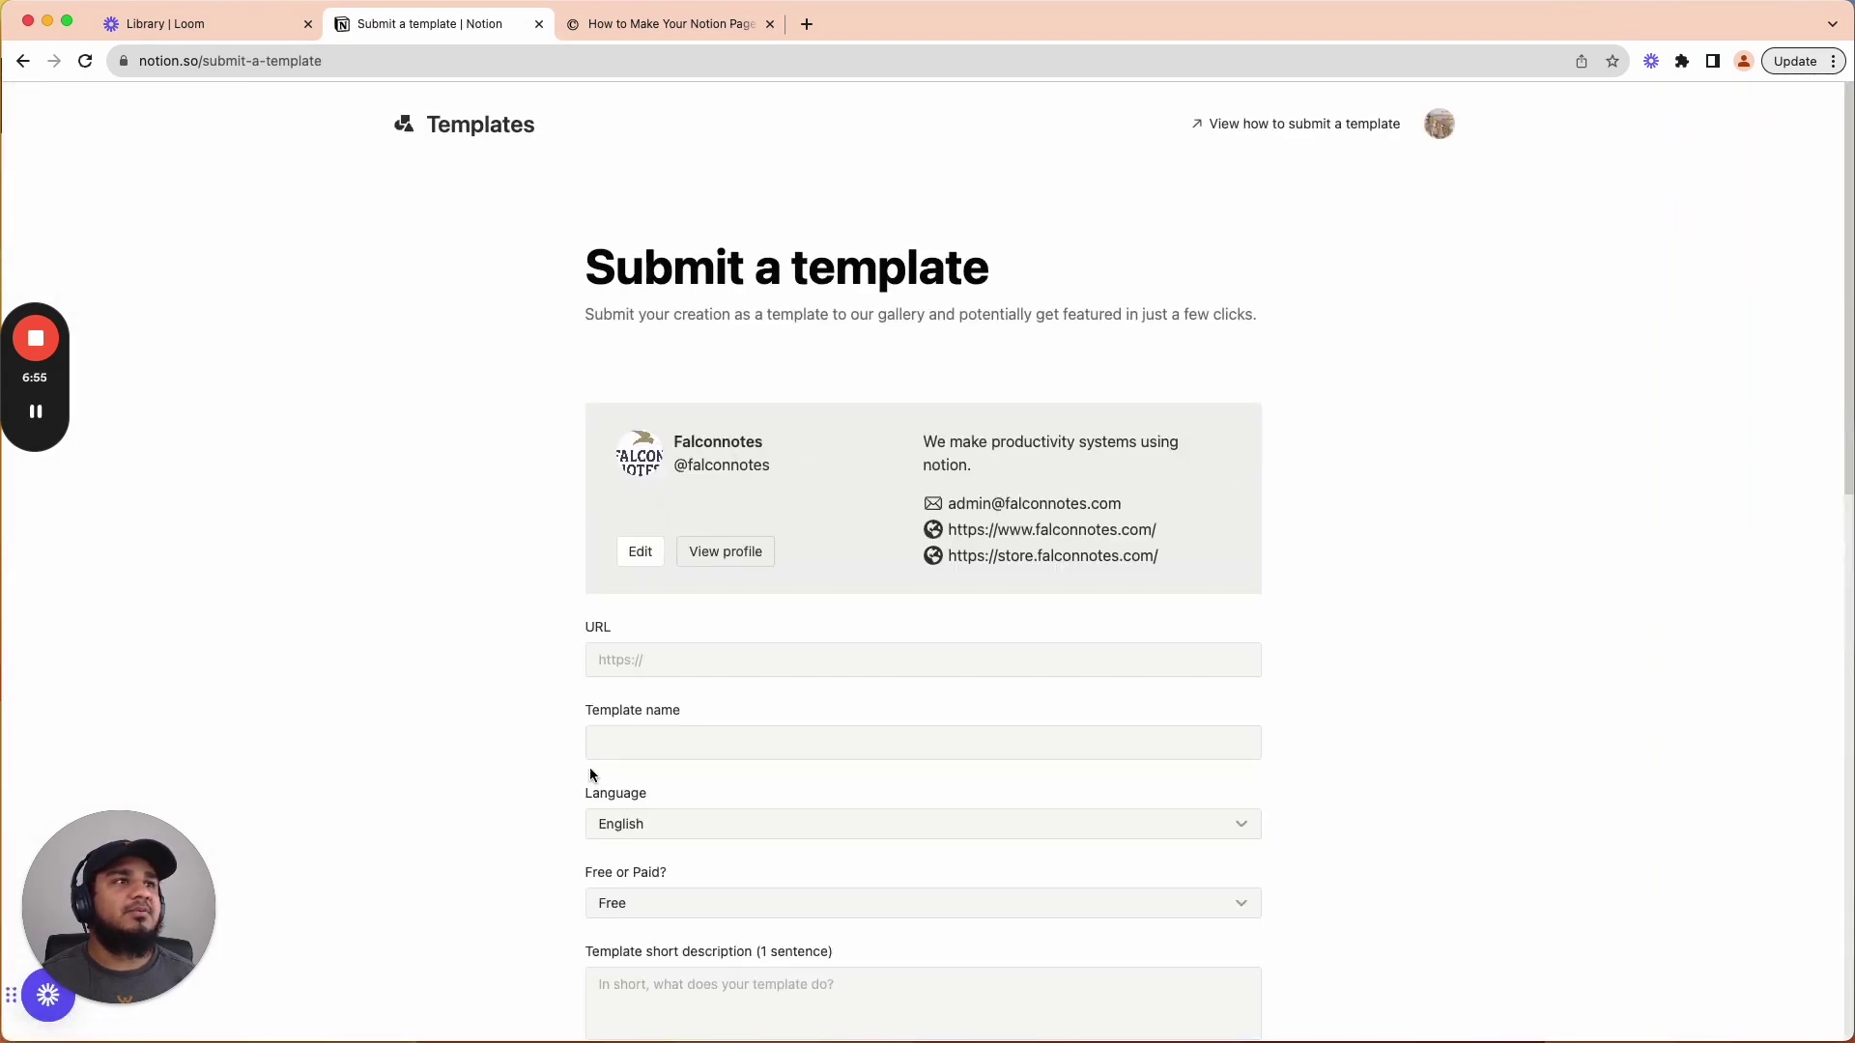
scroll(704, 538, down, 3)
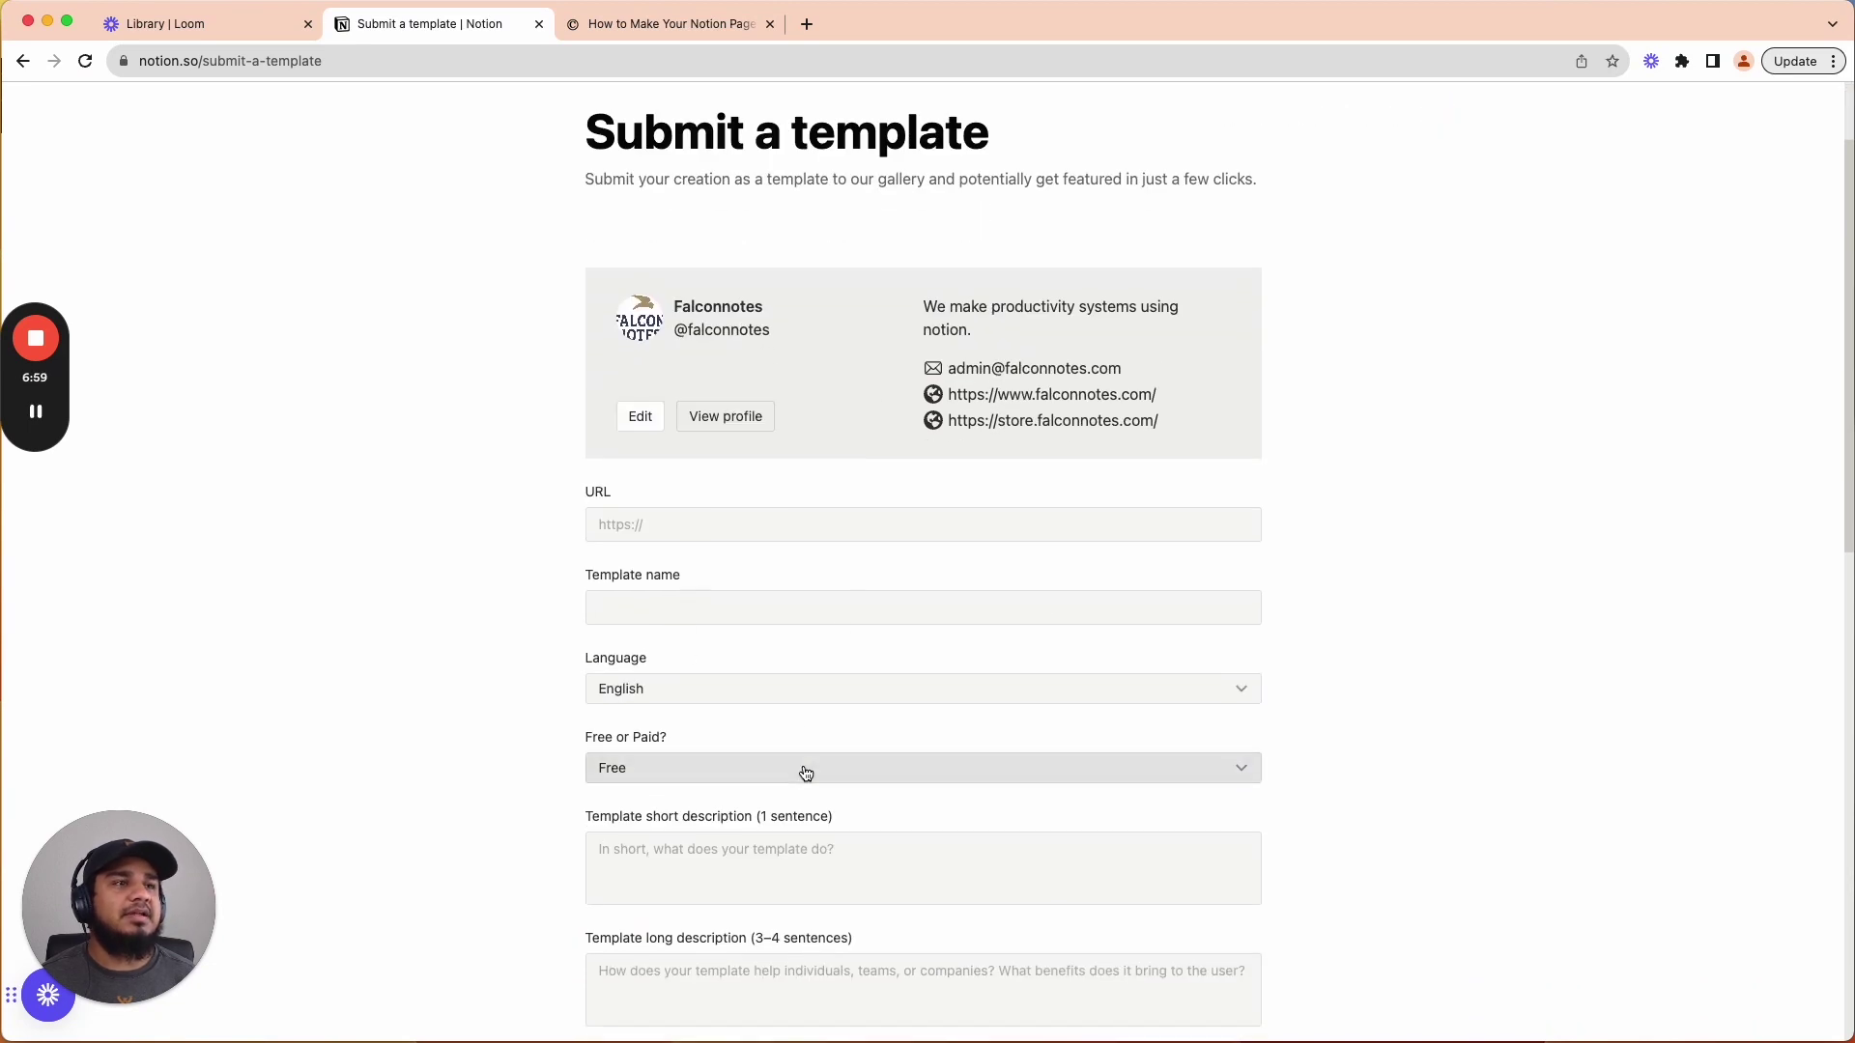
scroll(799, 766, down, 5)
scroll(983, 735, up, 7)
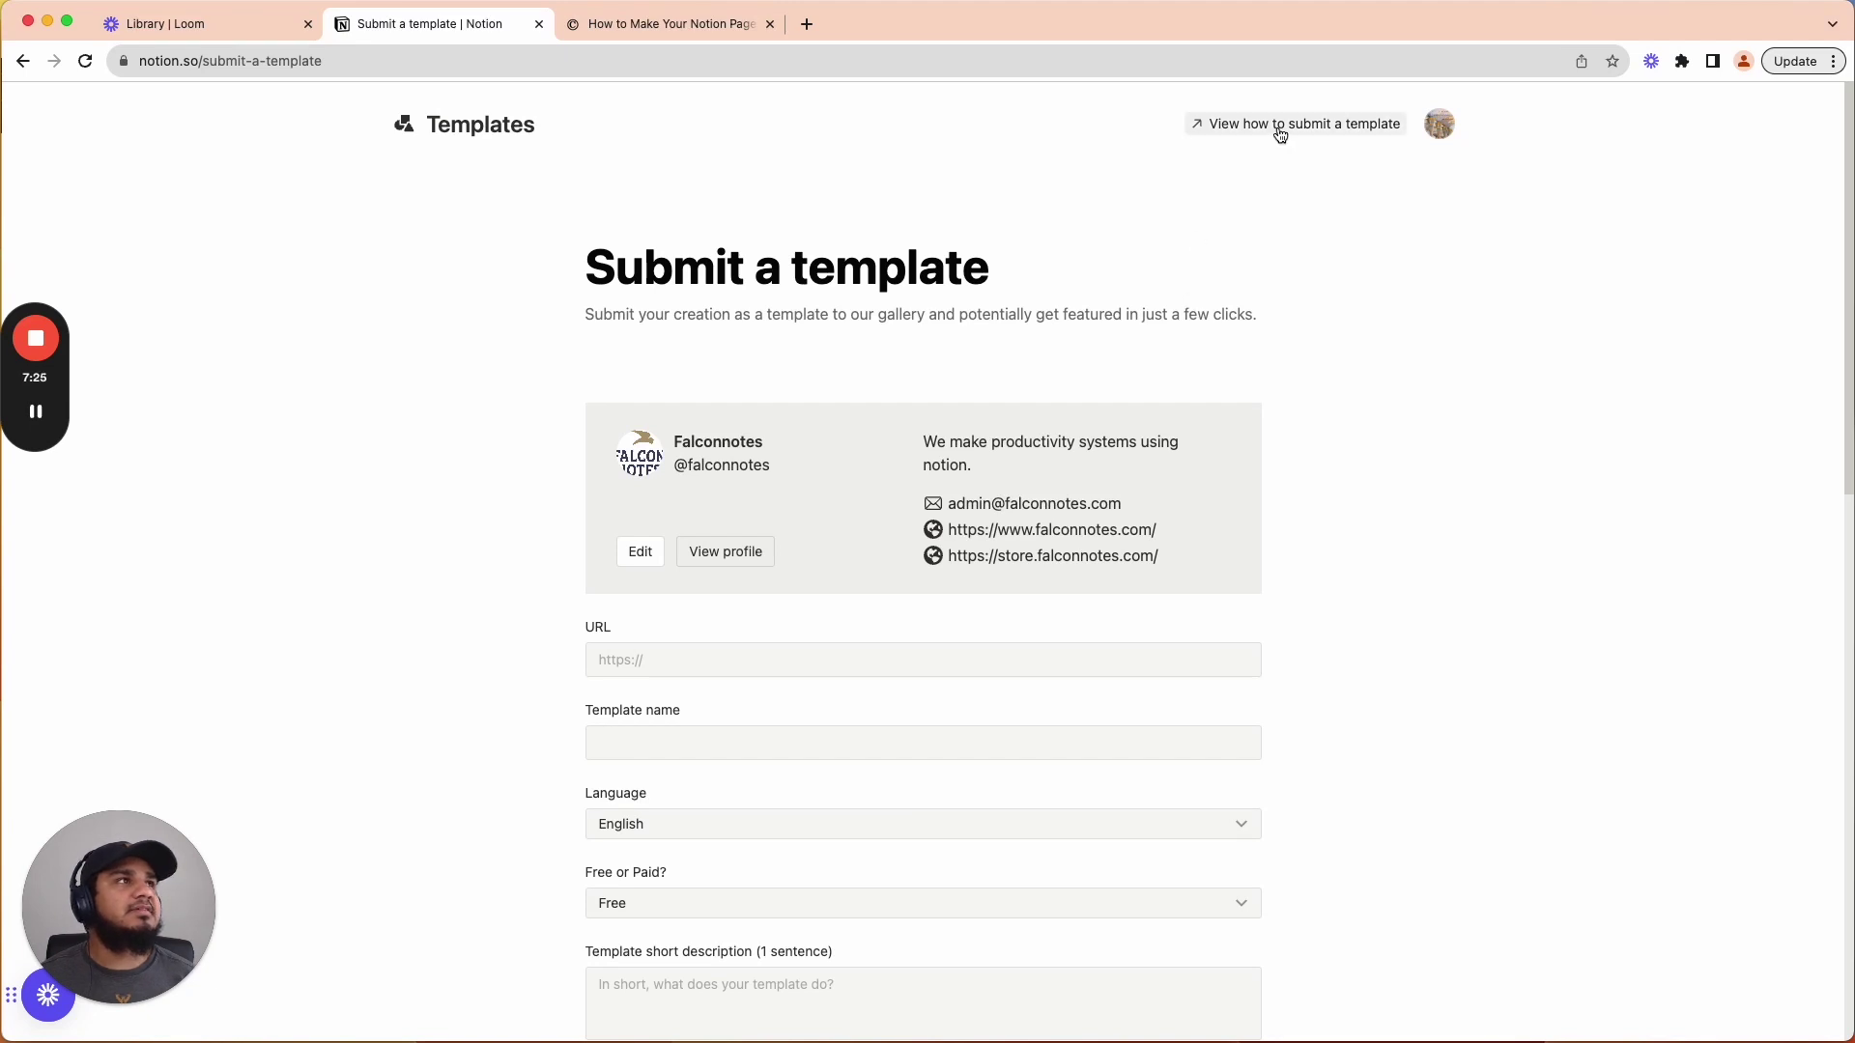
click(1229, 124)
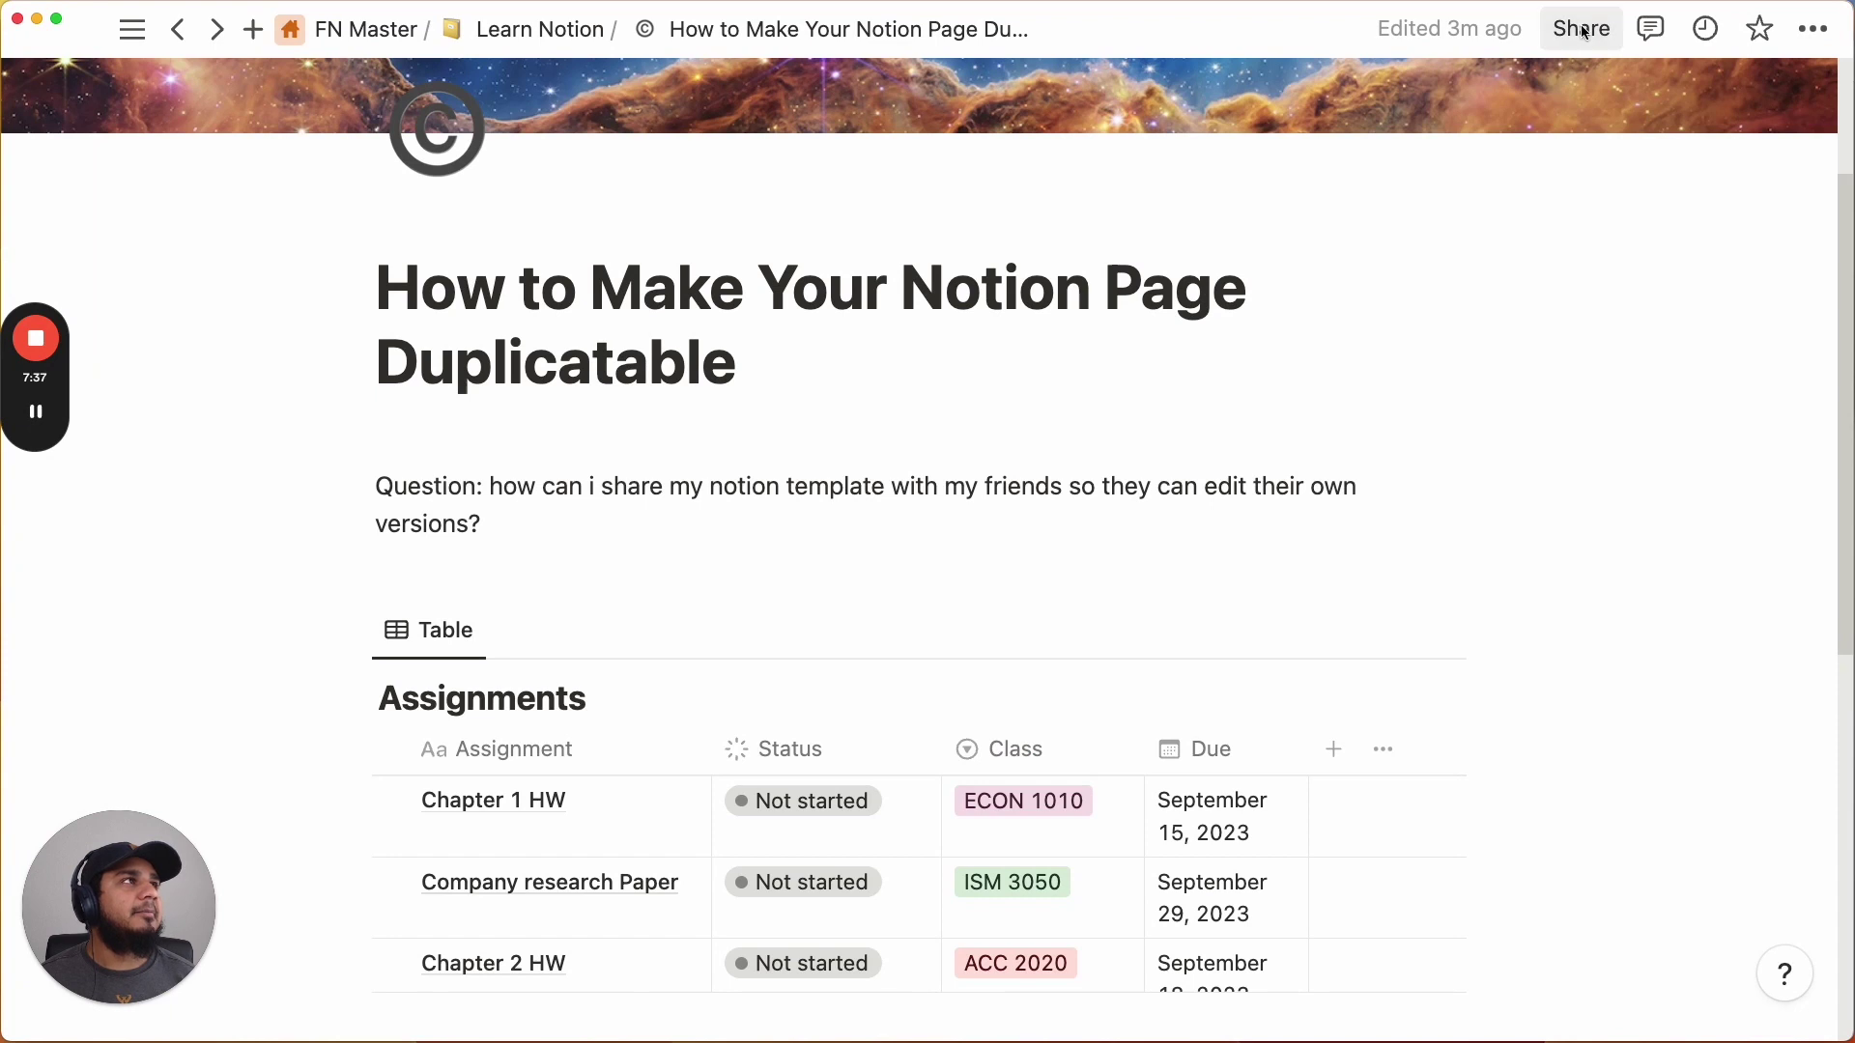
- Copy the page's published web link from the Publish options
click(1584, 32)
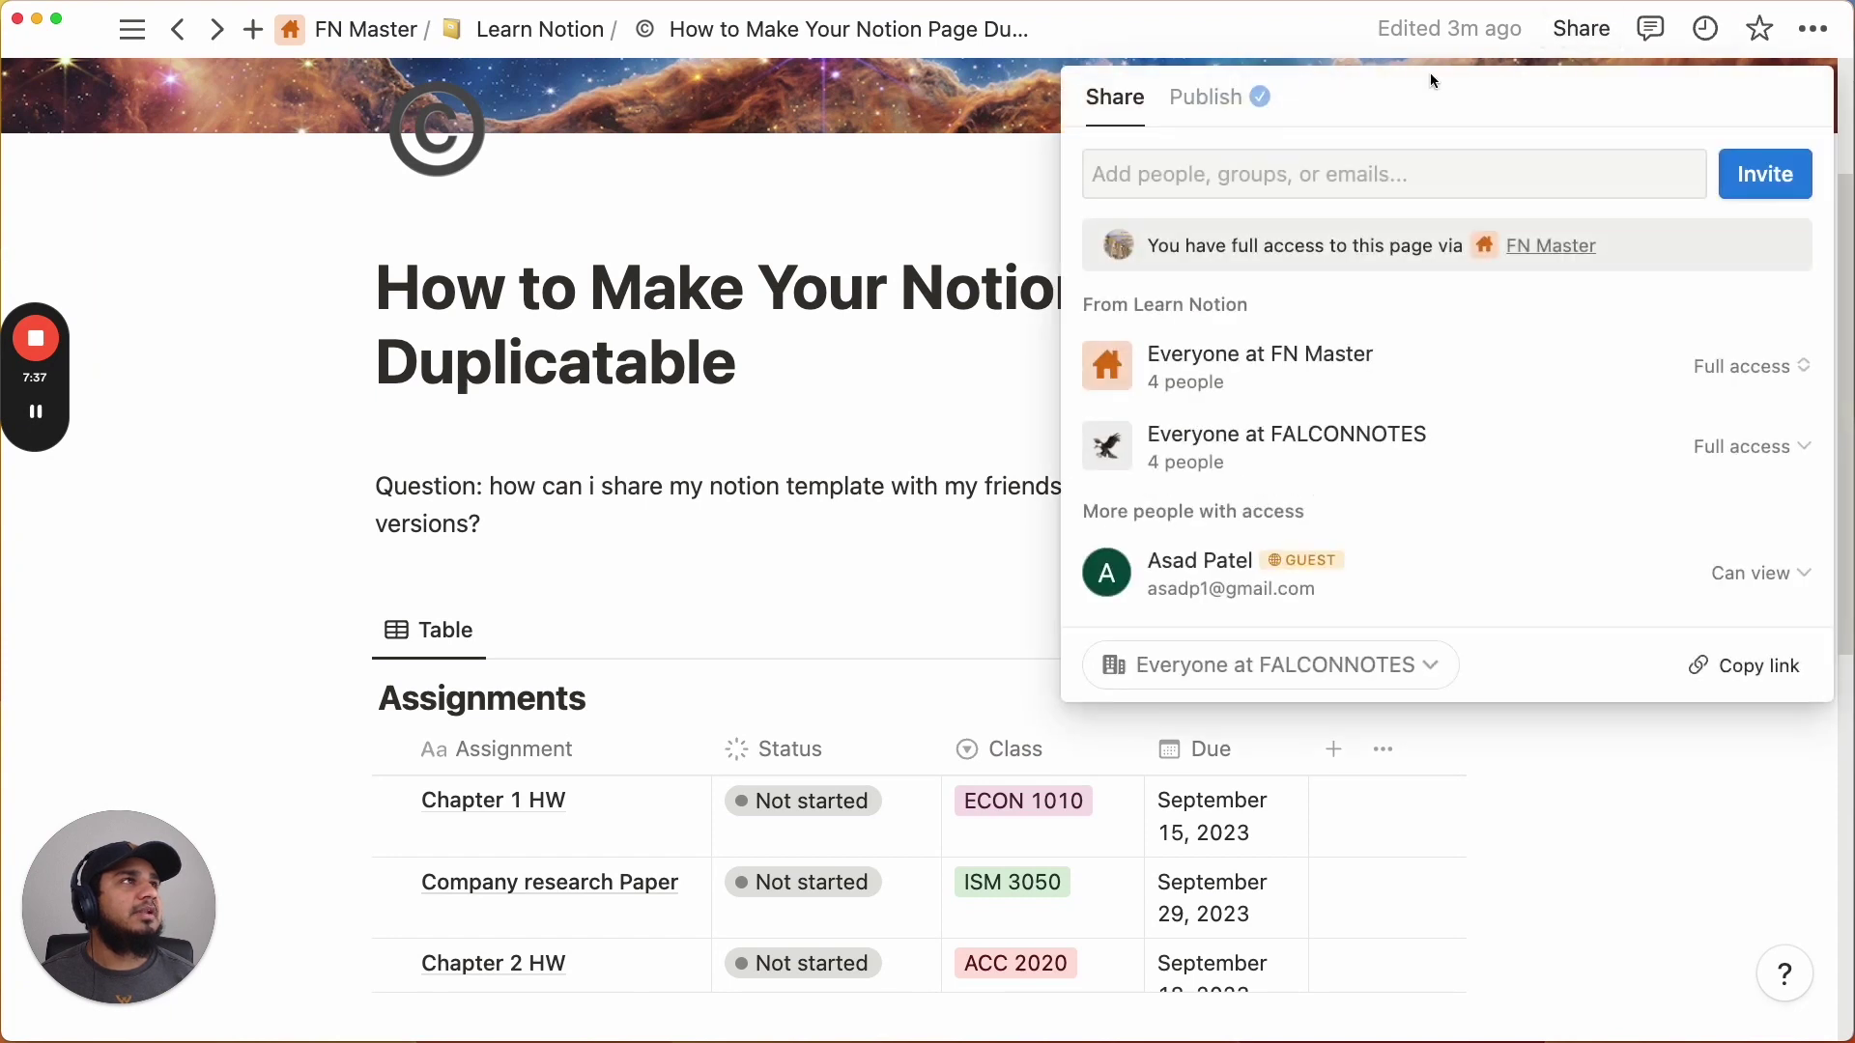
click(1207, 95)
click(1647, 232)
click(878, 488)
- Paste the link as a plain URL on a new line below the Steps list
scroll(853, 530, down, 10)
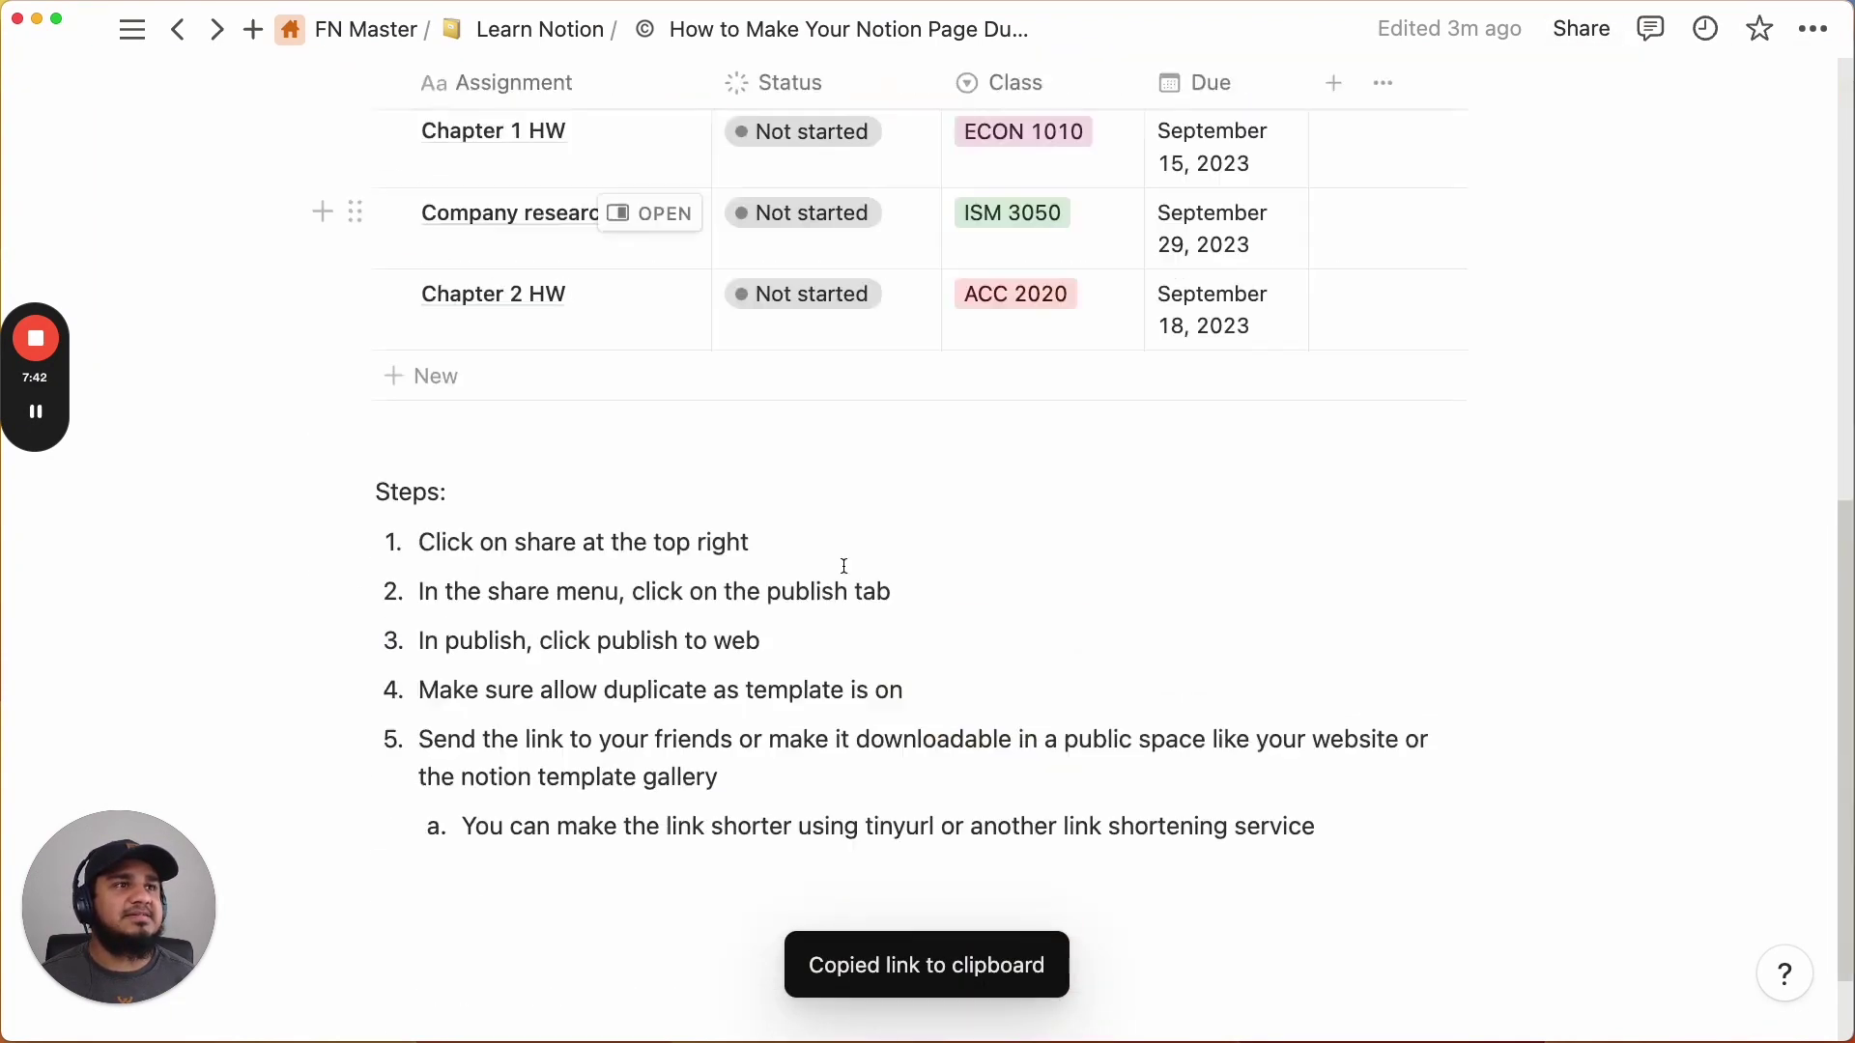
click(627, 809)
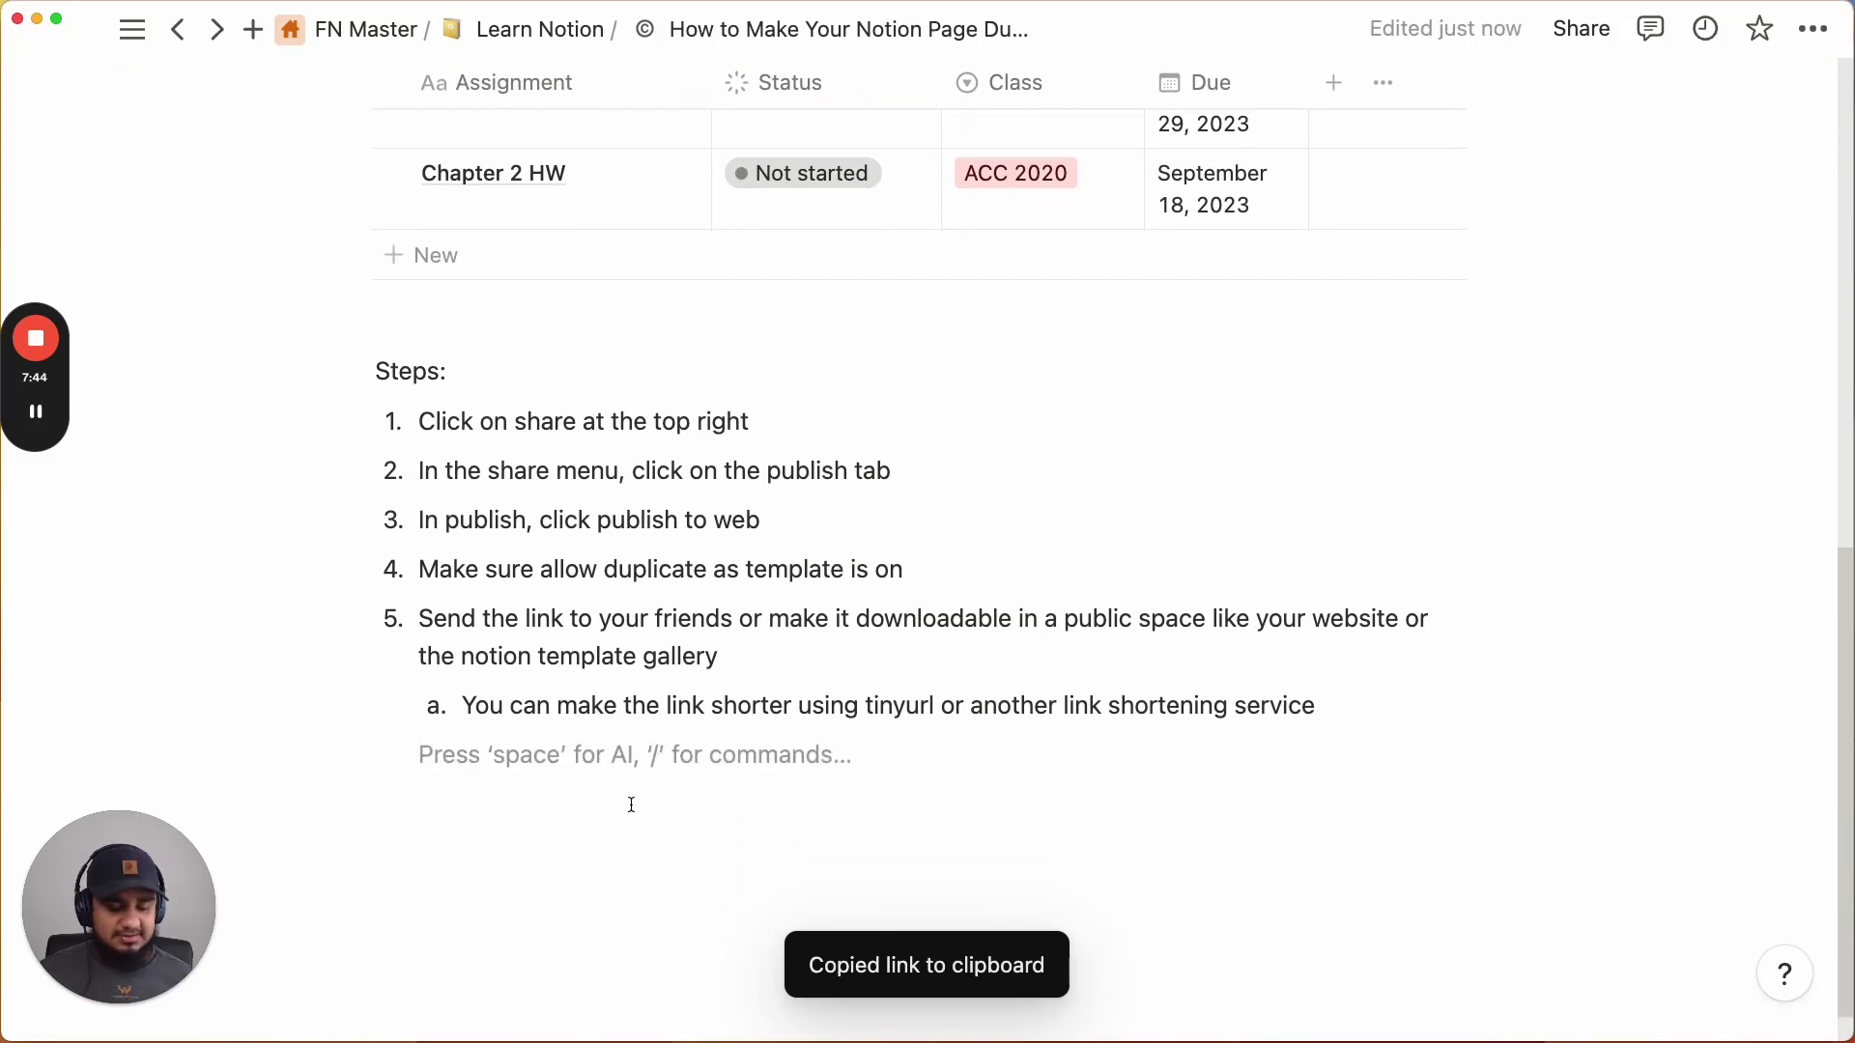
key(super+v)
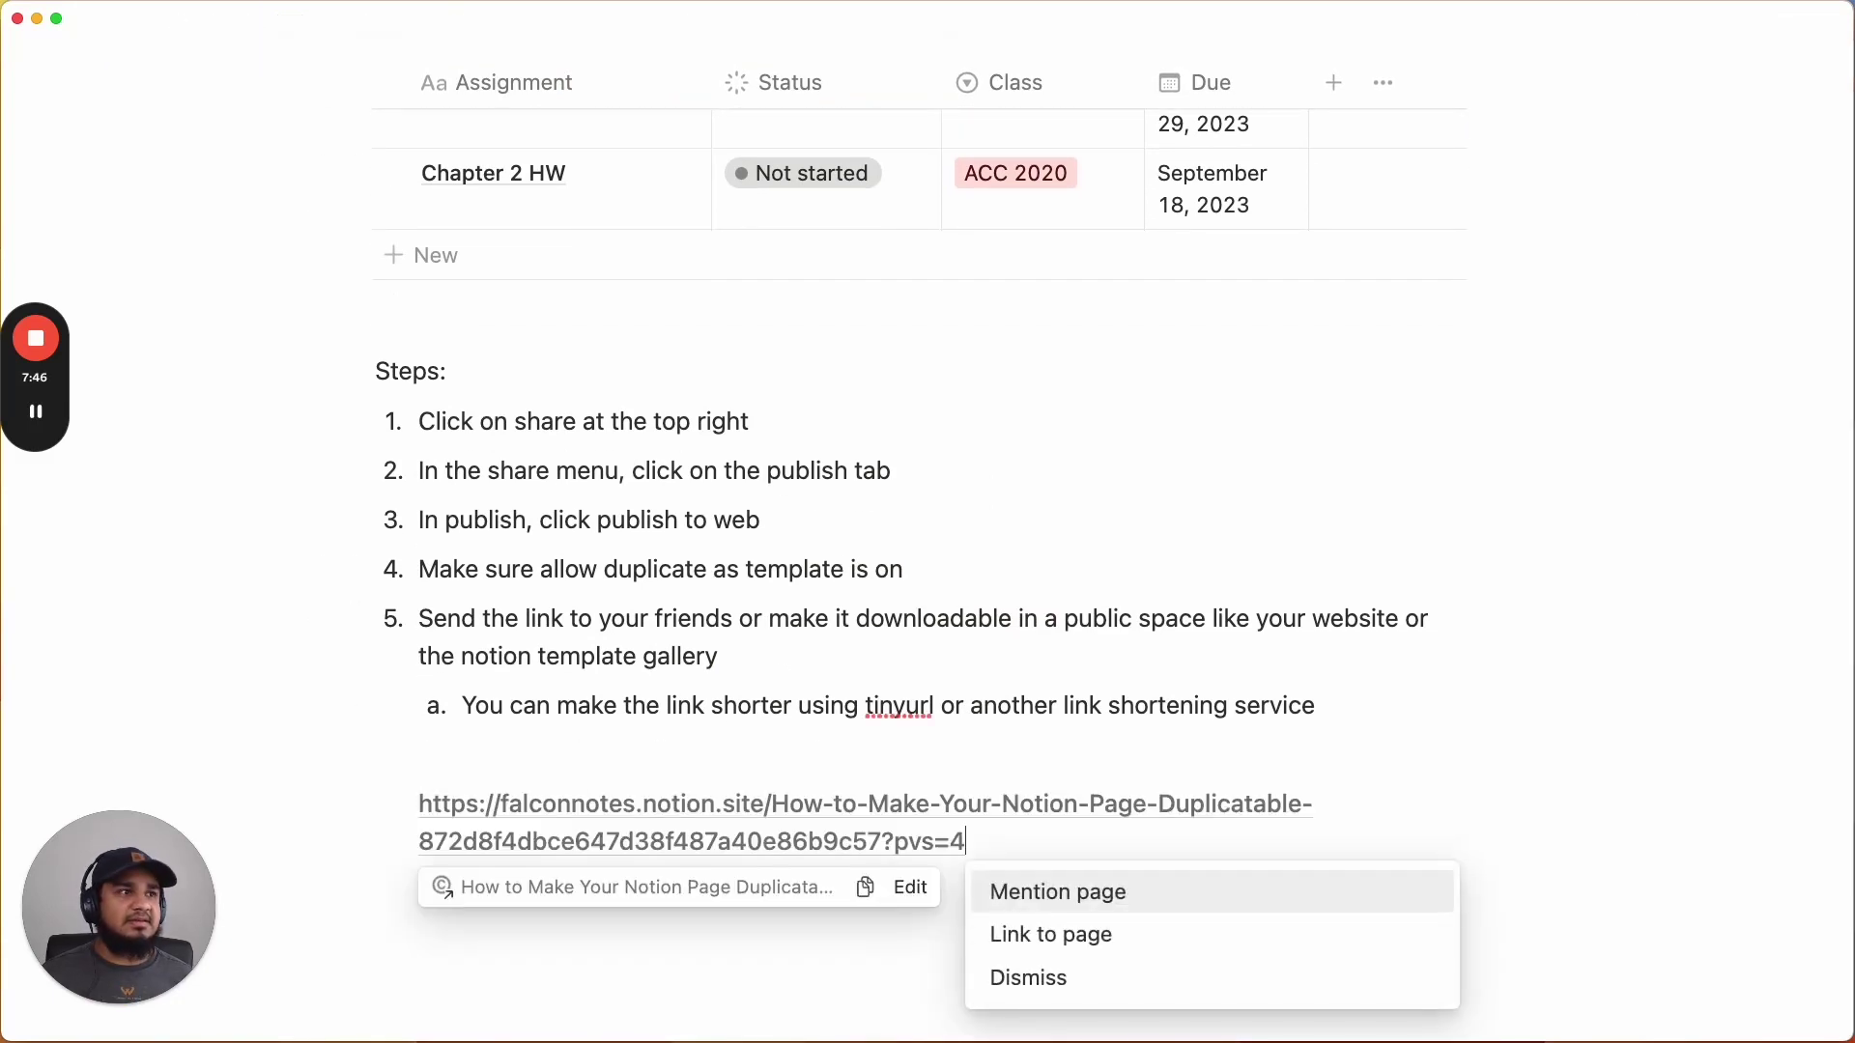
click(1188, 652)
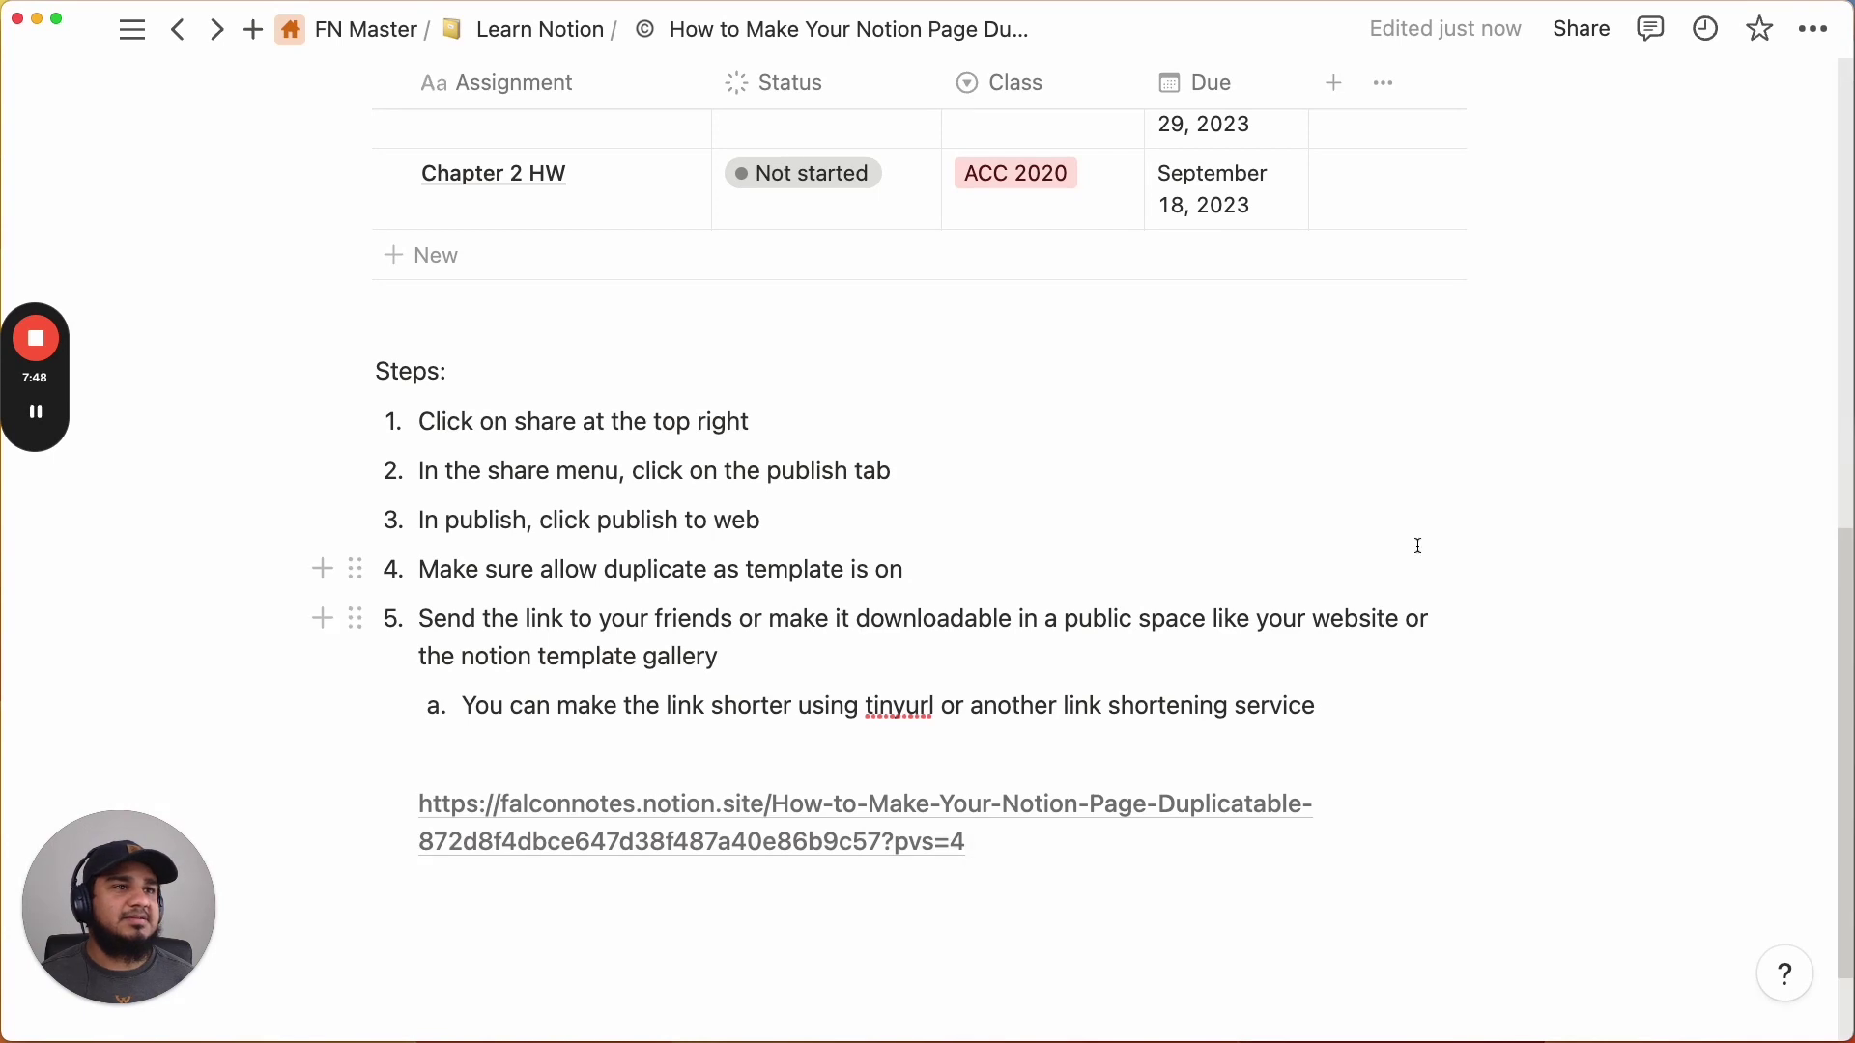